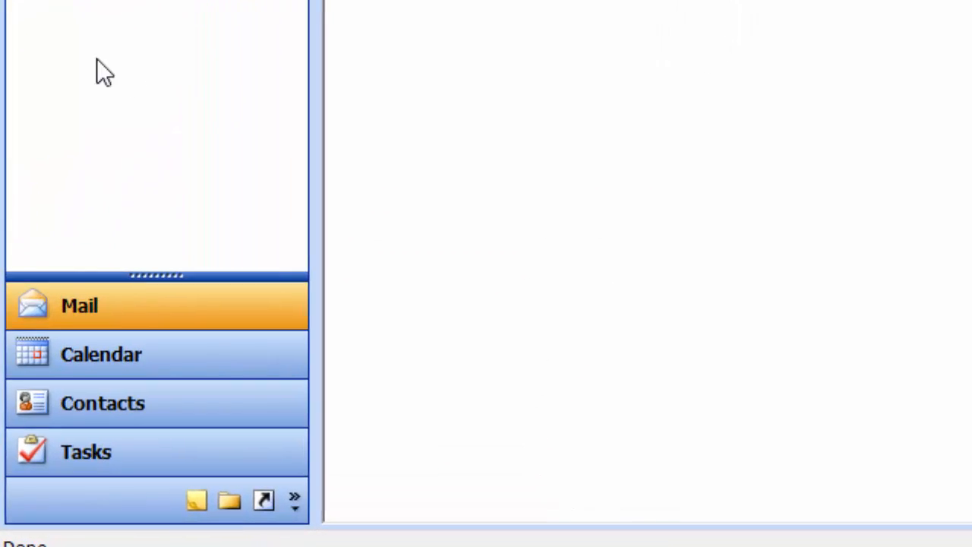
# Switch to the Calendar and open a new untitled appointment for Sun 3/29/2015, 8:00–8:30 AM.
pyautogui.click(50, 355)
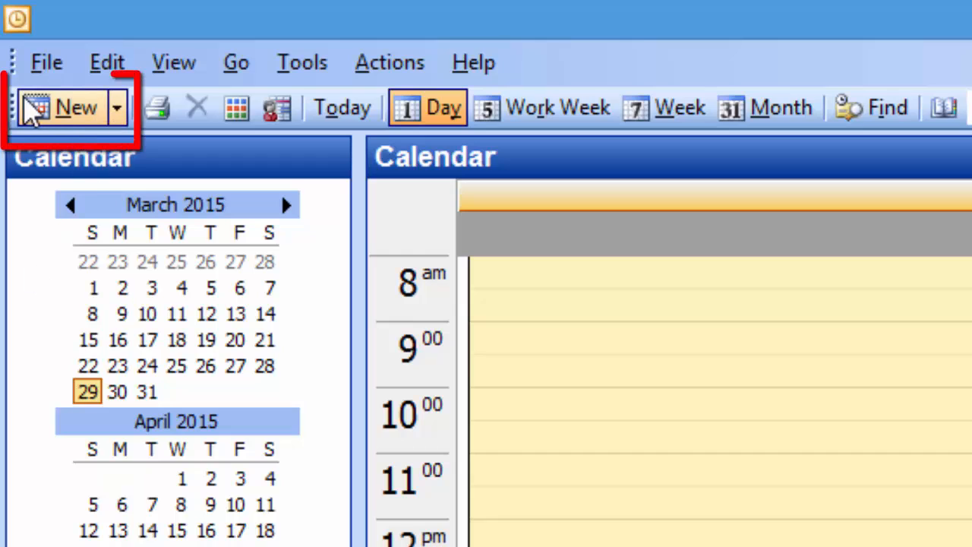
pyautogui.click(32, 108)
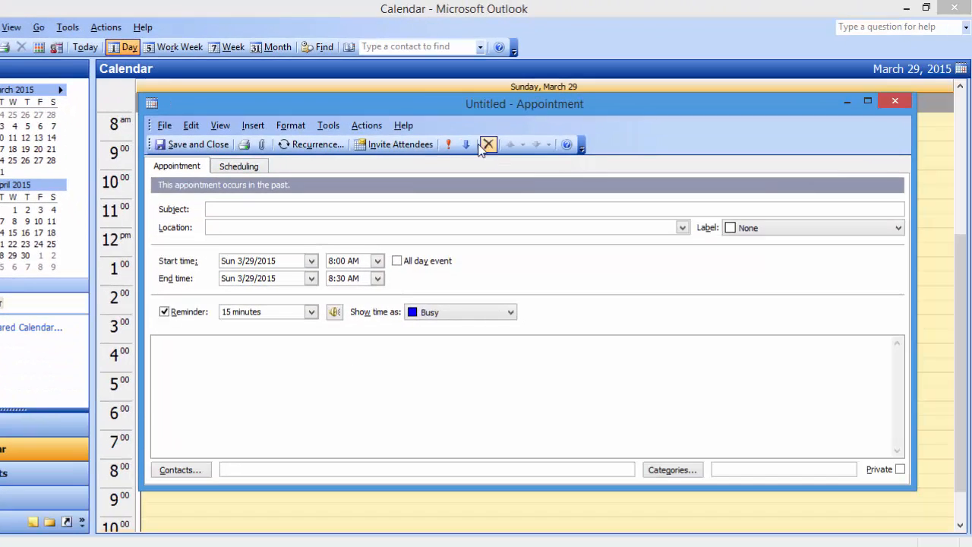
pyautogui.moveTo(438, 107); pyautogui.dragTo(416, 101)
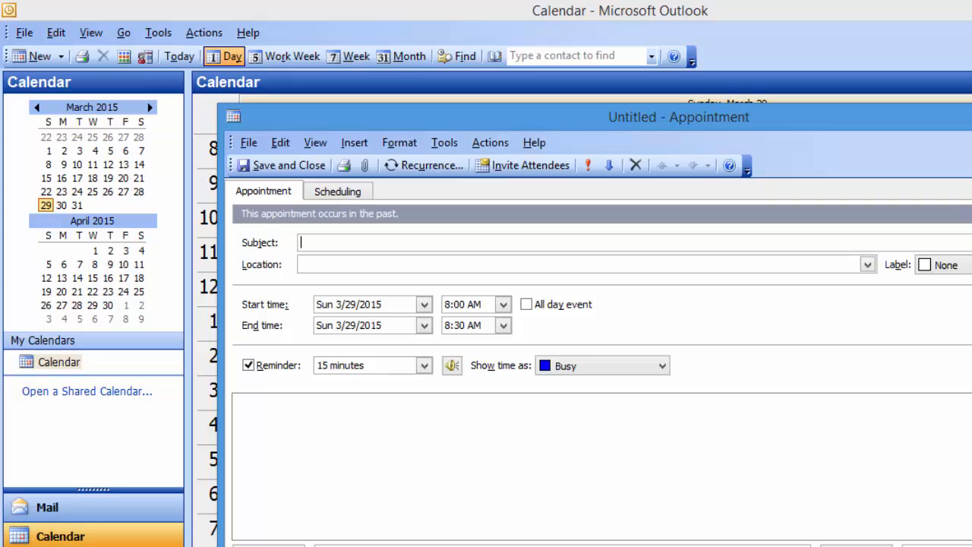
pyautogui.click(971, 113)
pyautogui.click(209, 35)
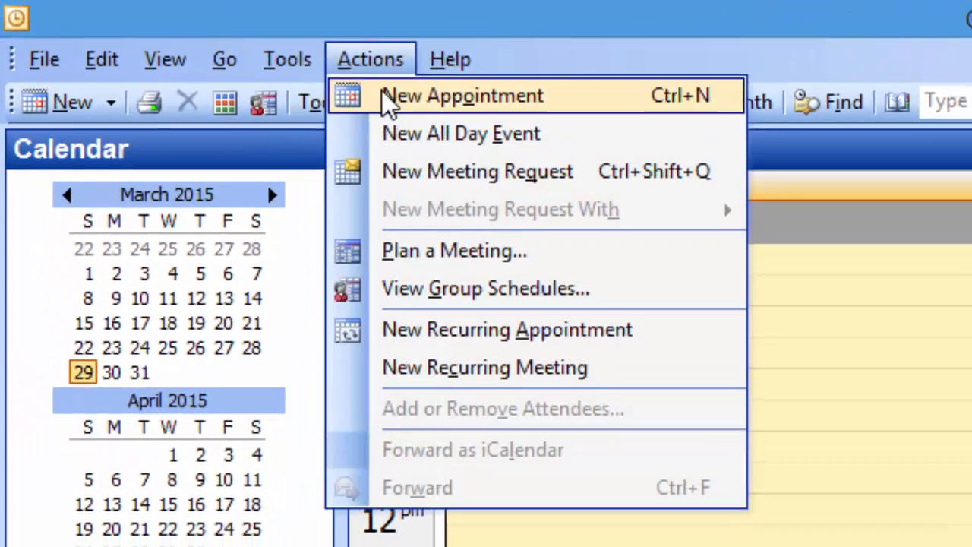
pyautogui.click(393, 99)
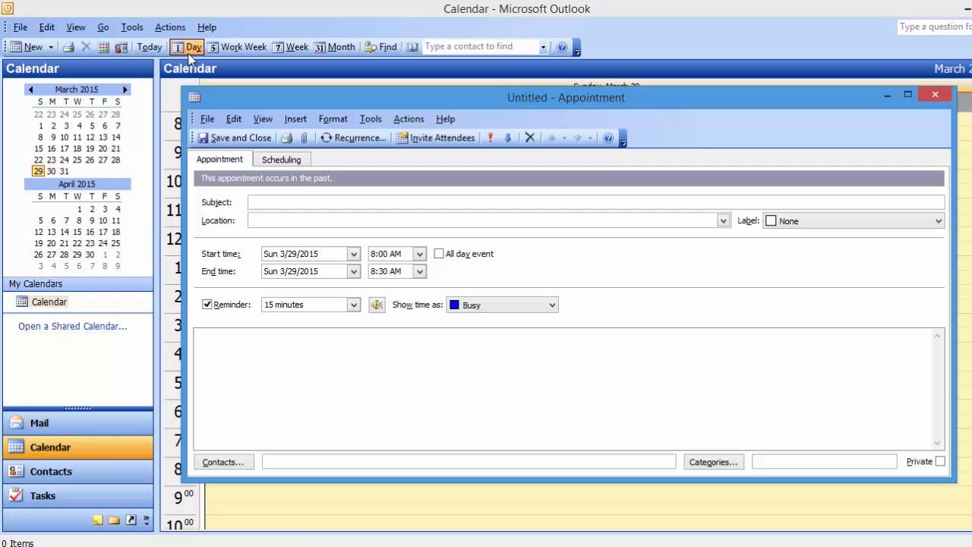
pyautogui.moveTo(375, 103); pyautogui.dragTo(391, 133)
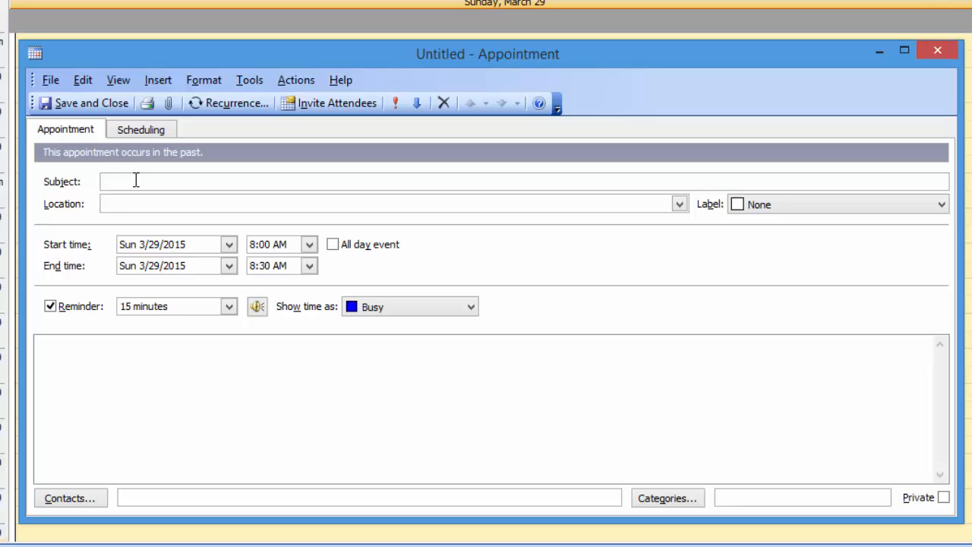
# Enter 'Karmyogi Talim' as the subject and 'Gandhinagar' as the location.
pyautogui.write('Kar')
pyautogui.write('myogi')
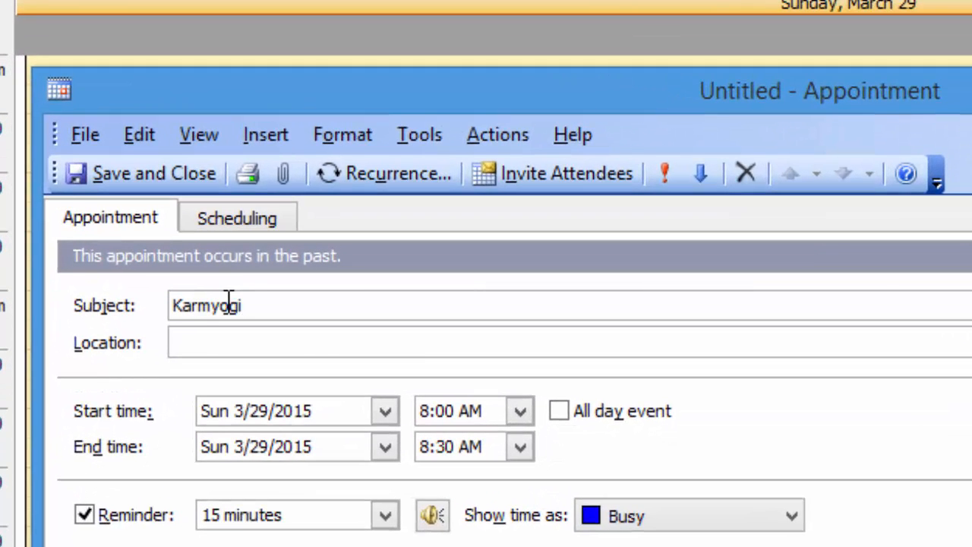
pyautogui.hotkey('shift', 'Left')
pyautogui.hotkey('shift', 'Left')
pyautogui.hotkey('shift', 'Left')
pyautogui.hotkey('shift', 'Left')
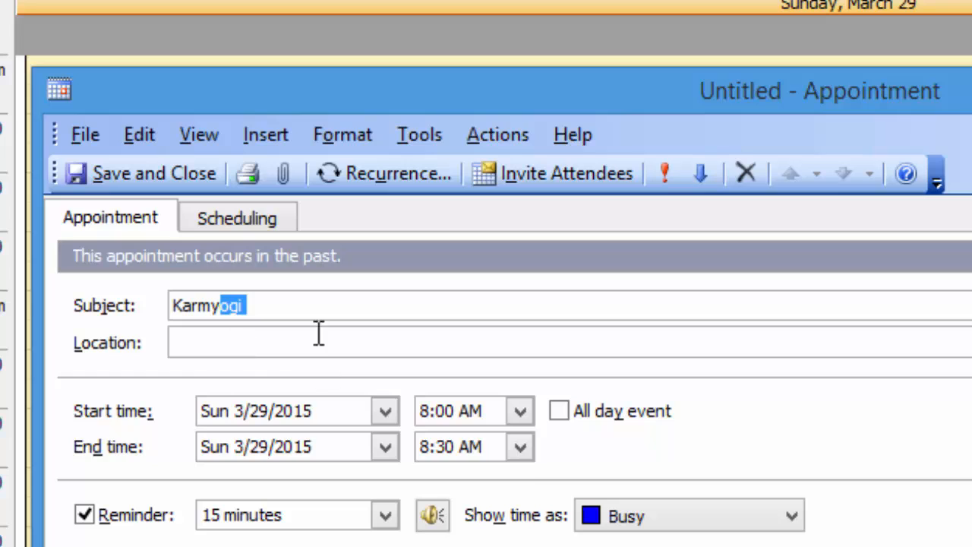
pyautogui.click(291, 304)
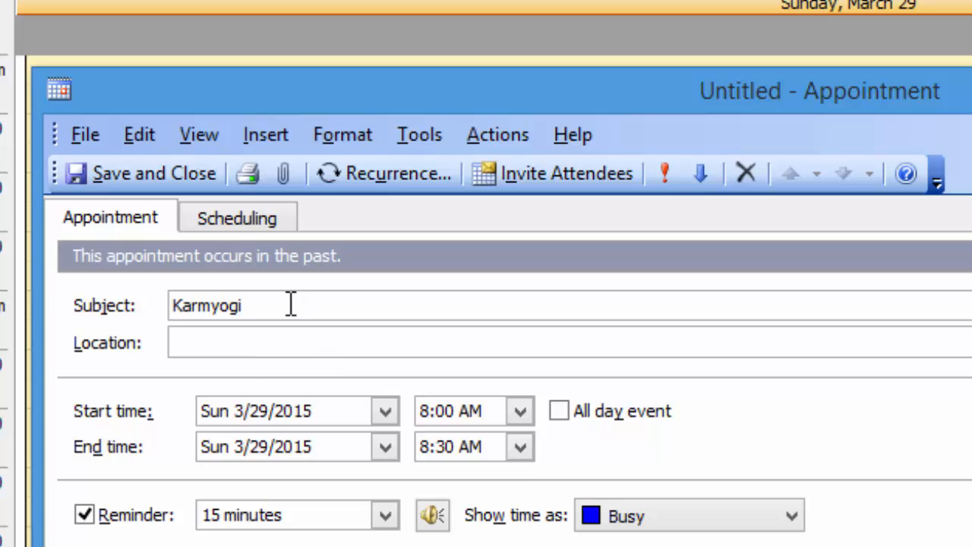
pyautogui.write('Talim')
pyautogui.click(313, 340)
pyautogui.write('G')
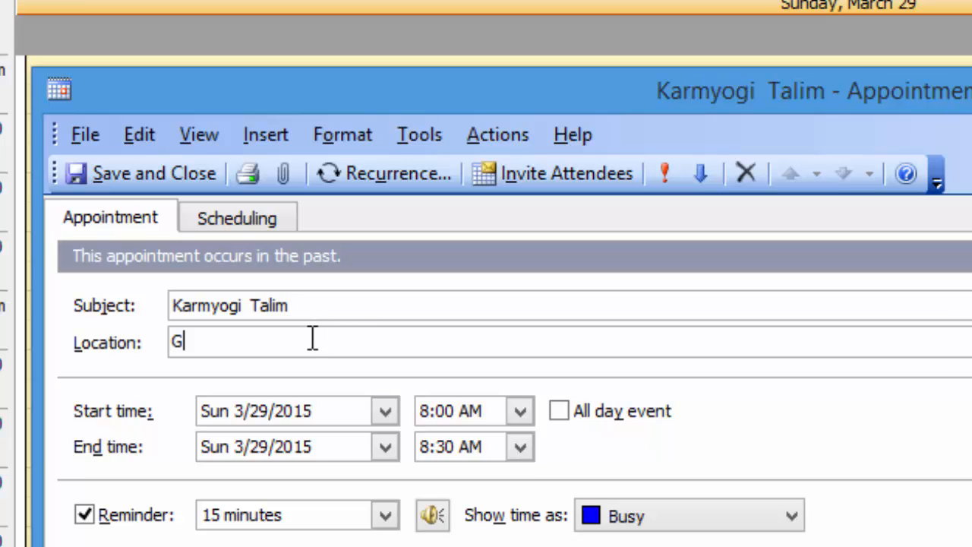
pyautogui.write('andhinagar')
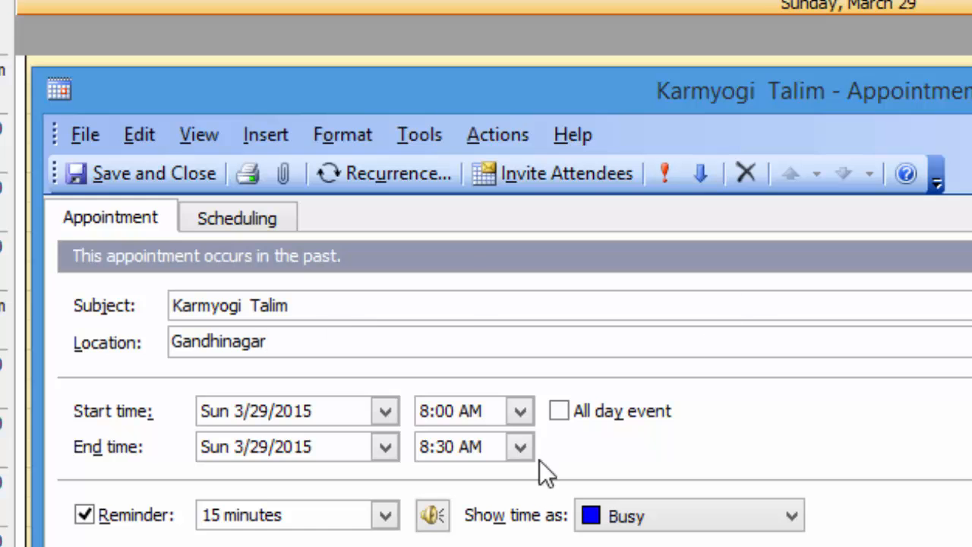
pyautogui.click(382, 414)
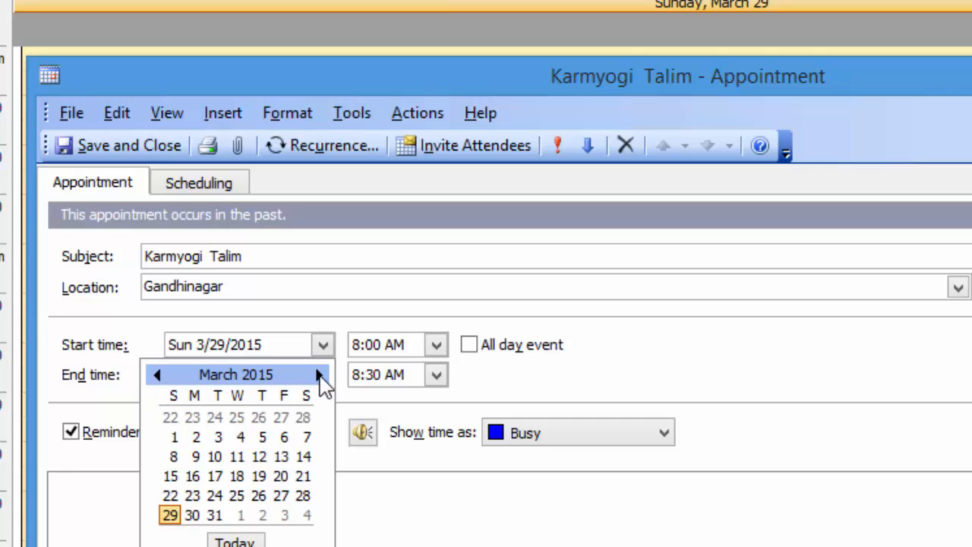
# Set the appointment to Wed 4/1/2015, starting 10:30 AM and ending 2:30 PM.
pyautogui.click(320, 375)
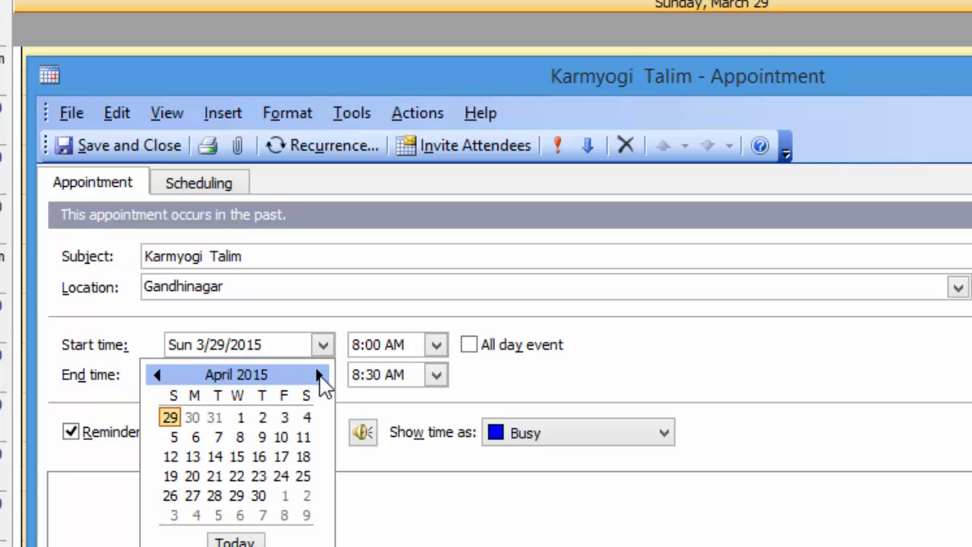
pyautogui.click(242, 419)
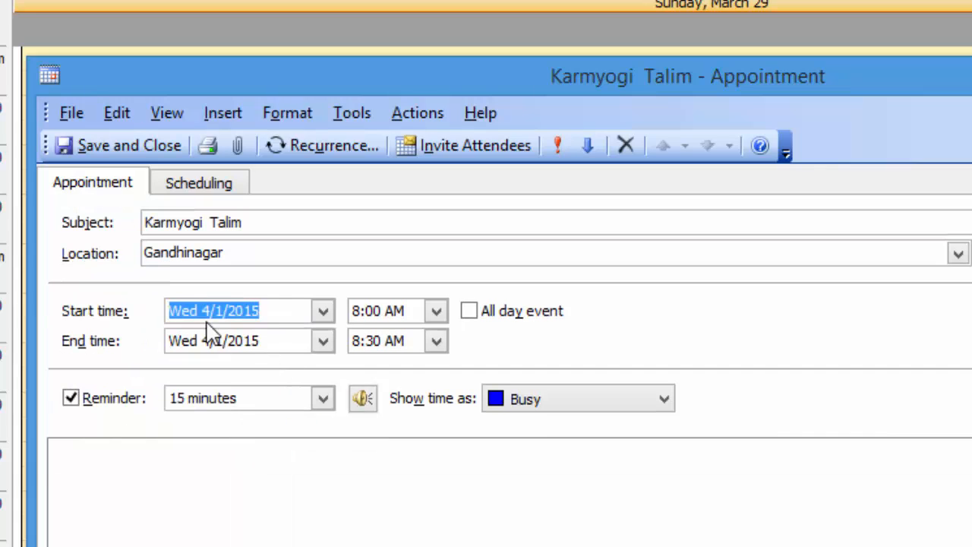
pyautogui.click(437, 312)
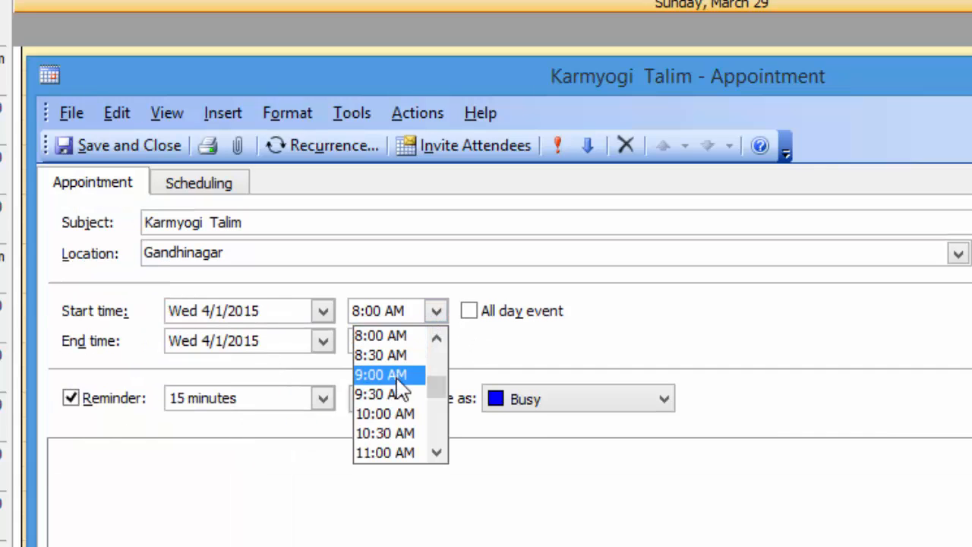
pyautogui.click(405, 434)
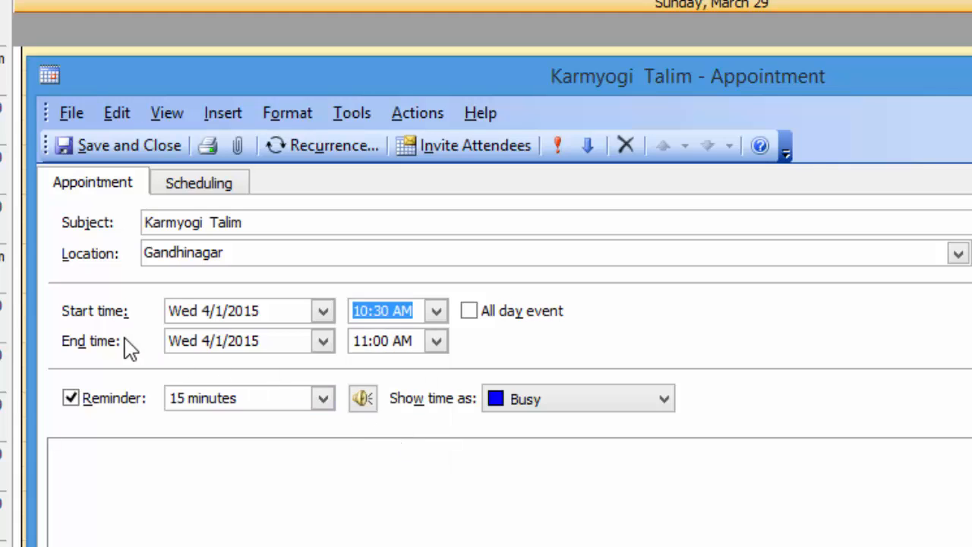
pyautogui.click(437, 343)
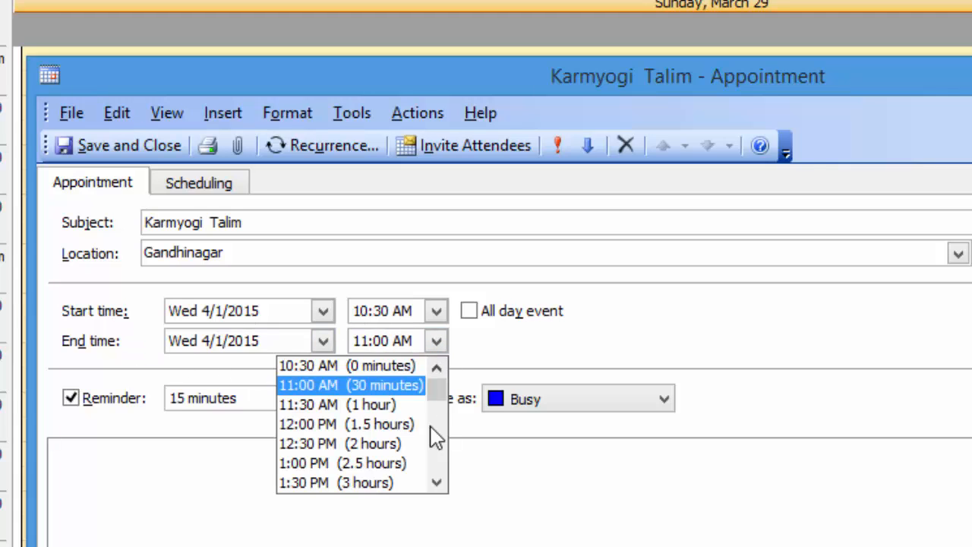
pyautogui.click(437, 482)
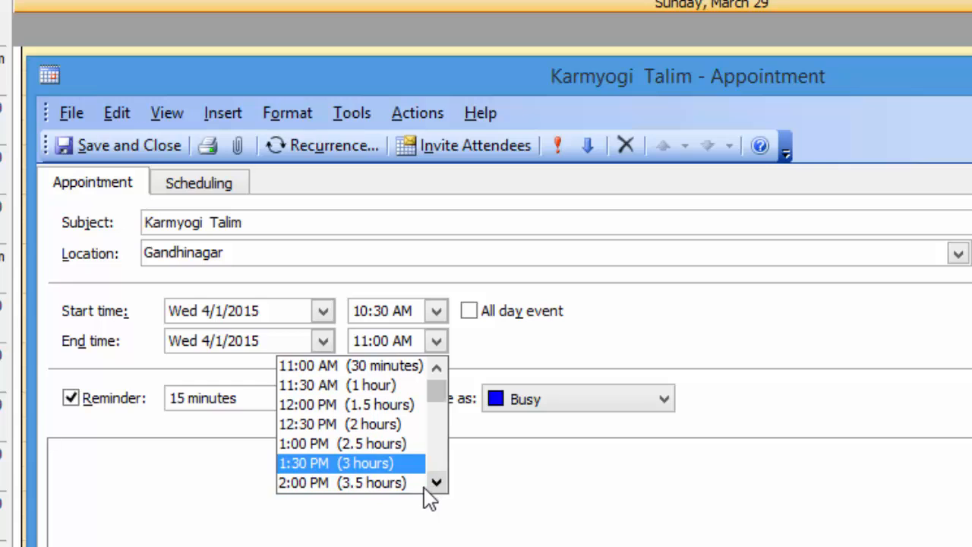
pyautogui.click(443, 486)
pyautogui.click(382, 490)
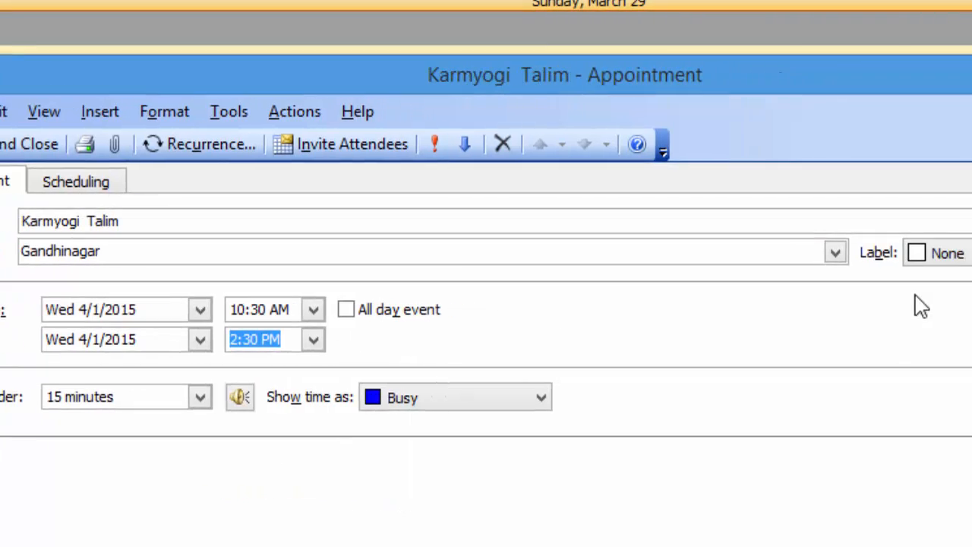
# Label the appointment Important, then change the label to the green Personal.
pyautogui.click(780, 253)
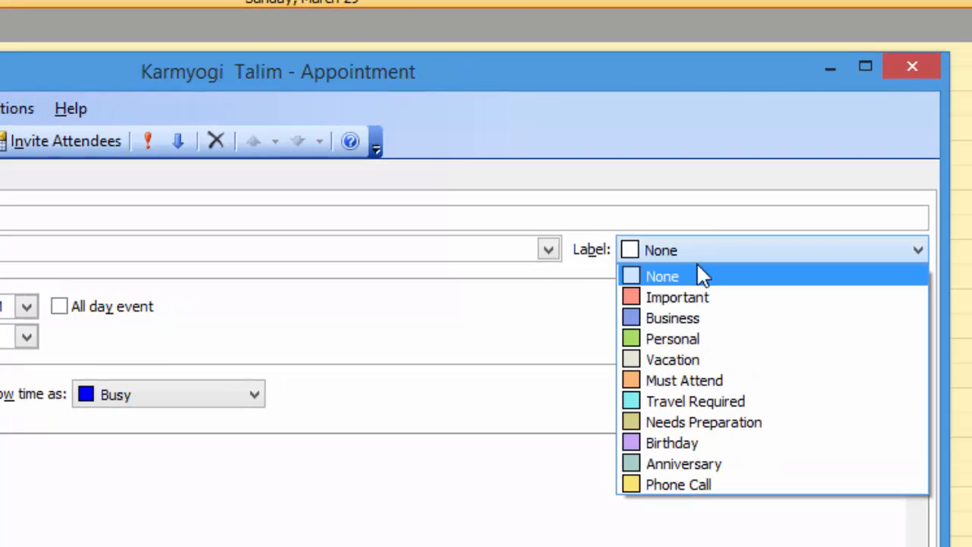
pyautogui.click(674, 298)
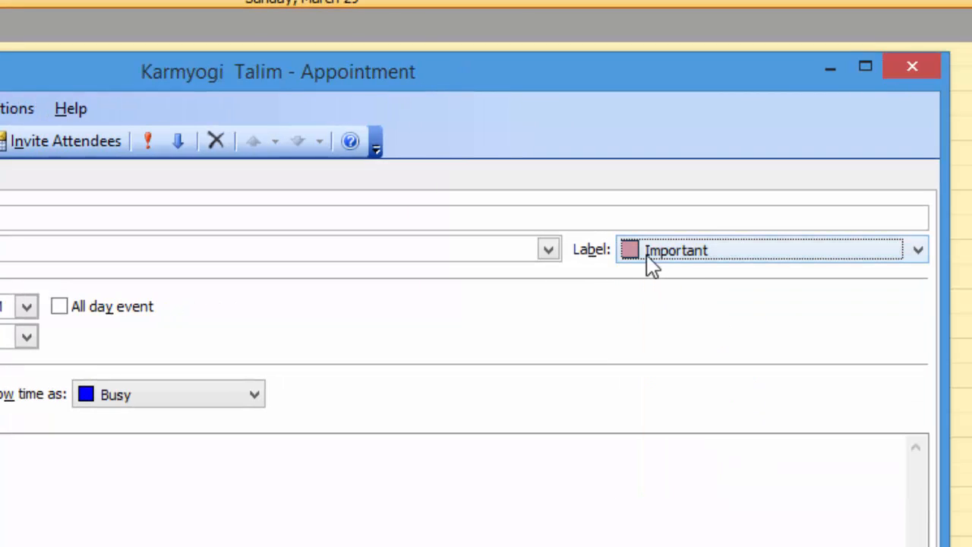
pyautogui.click(667, 259)
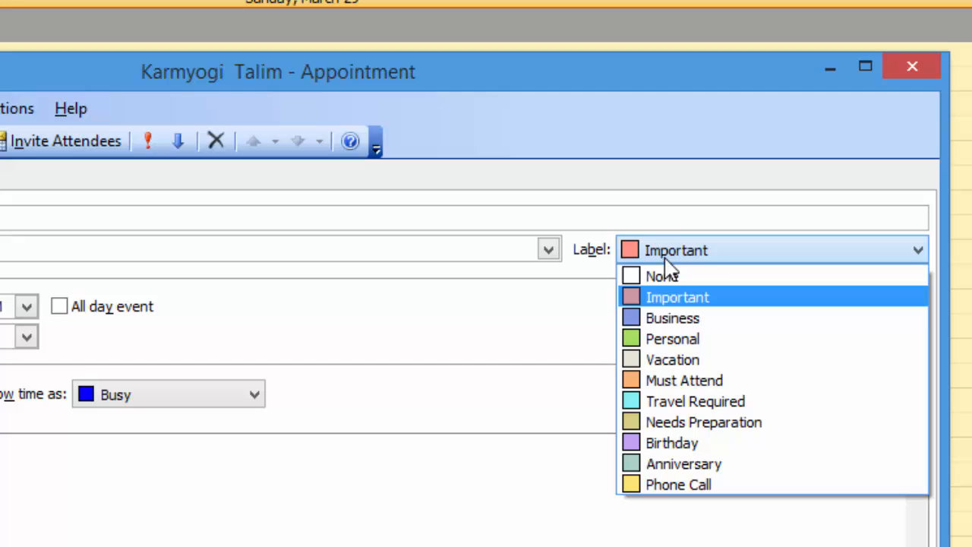
pyautogui.click(652, 337)
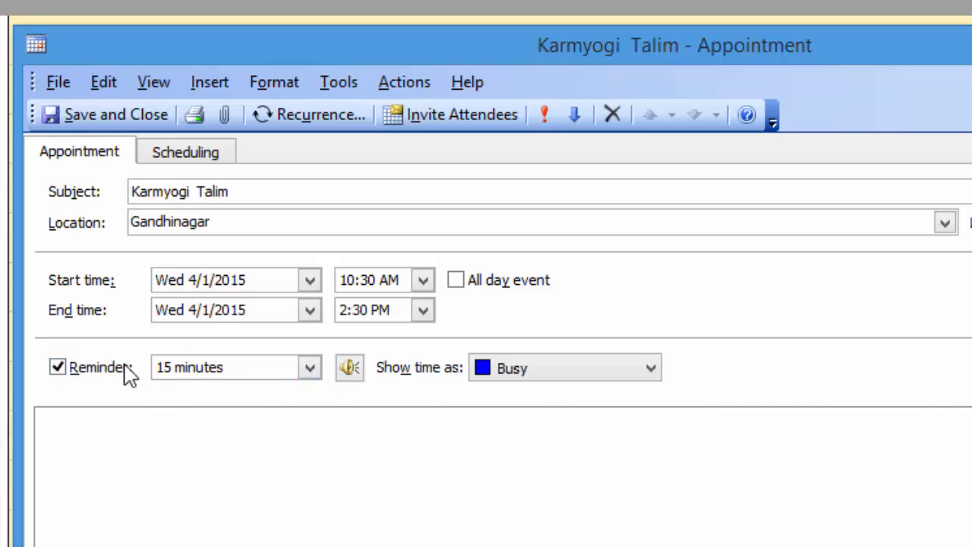
# Set the reminder to 1 day and add the note 'Karmyogi Talim At Gandhinagar'.
pyautogui.click(313, 375)
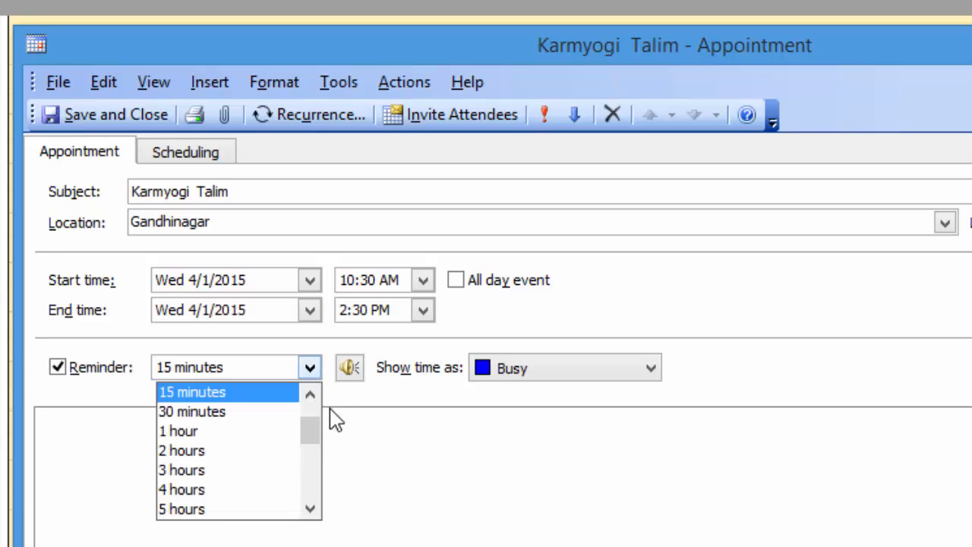
pyautogui.moveTo(313, 435); pyautogui.dragTo(311, 471)
pyautogui.click(223, 470)
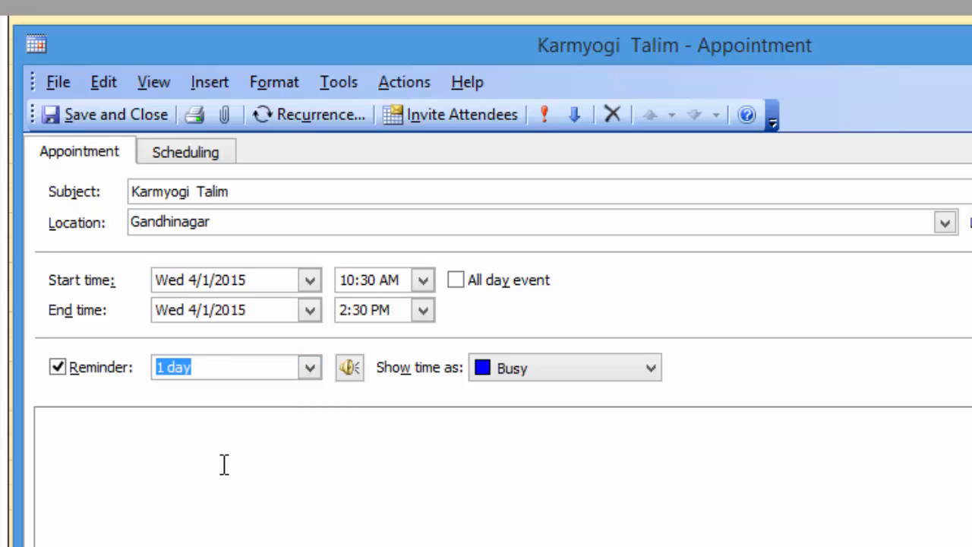
pyautogui.click(203, 460)
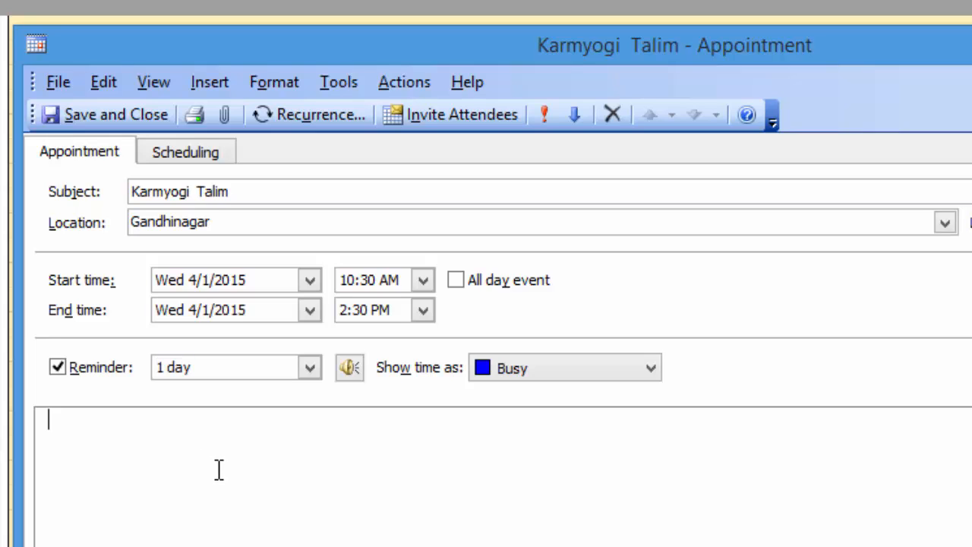
pyautogui.write('Karmyog')
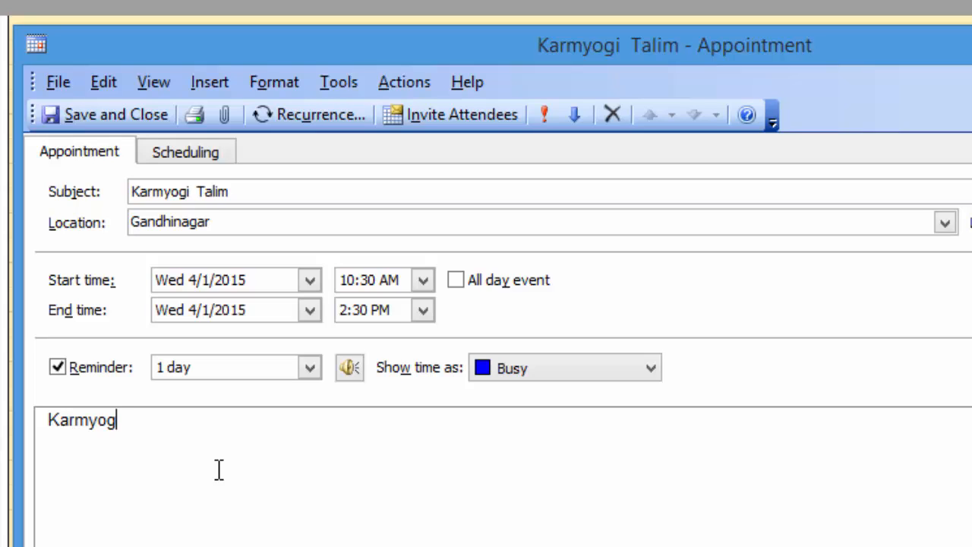
pyautogui.write('i Talim At Gand')
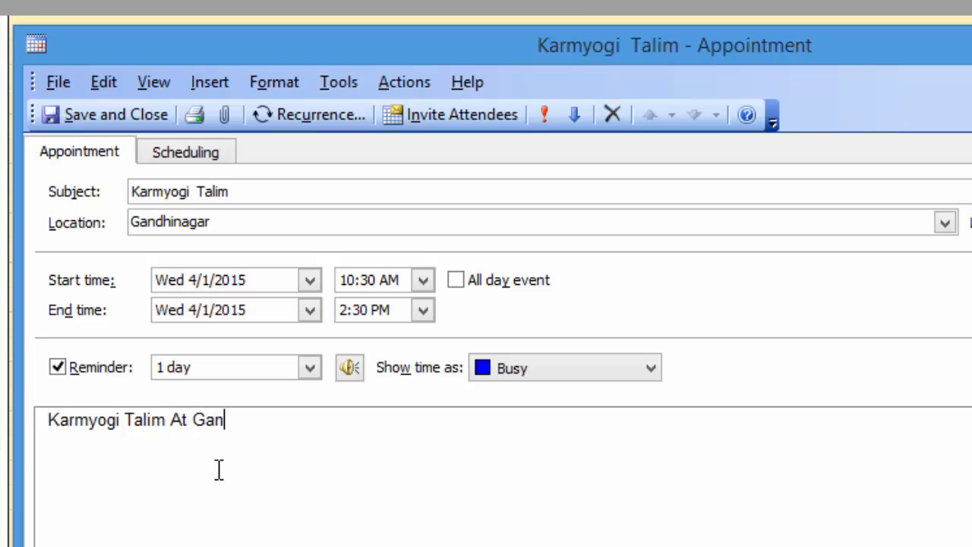
pyautogui.write('hinagar')
# Save and close the appointment, view it on Wednesday April 1, then return to the main calendar.
pyautogui.click(141, 129)
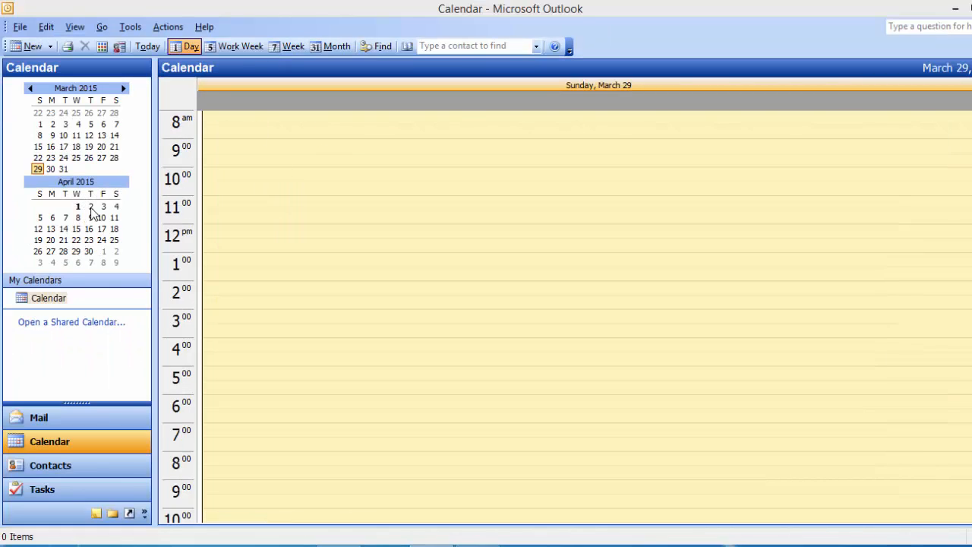
pyautogui.click(78, 207)
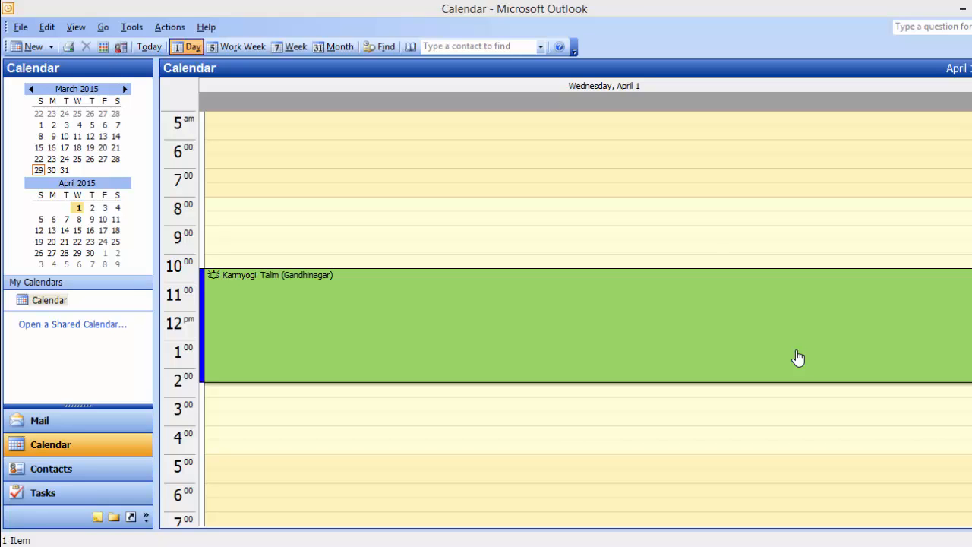
pyautogui.click(2, 96)
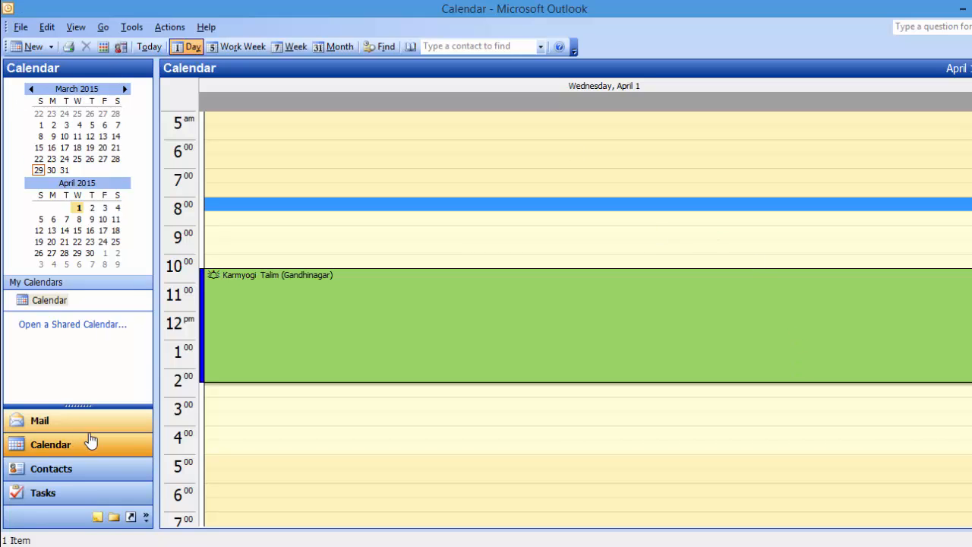
pyautogui.click(85, 444)
pyautogui.click(149, 46)
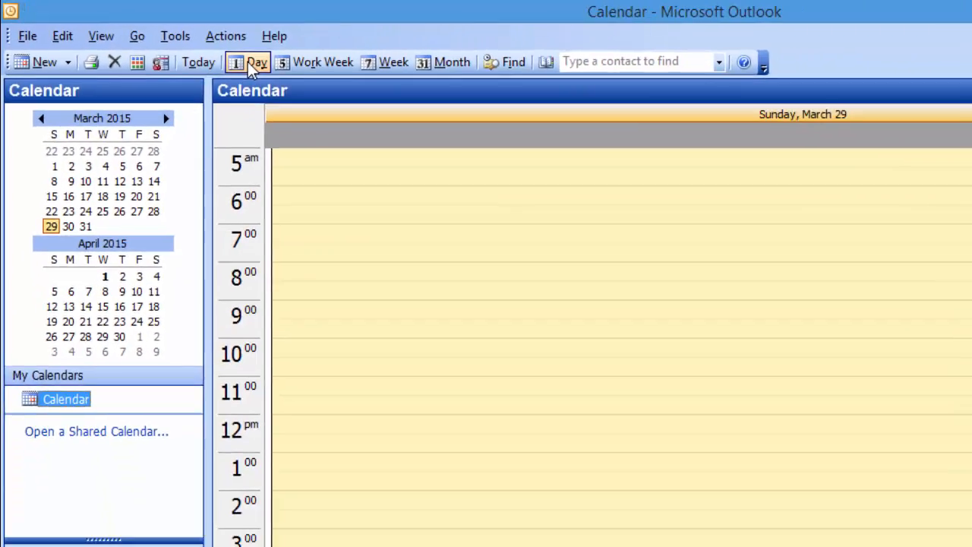
# Try the Work Week, Week and Month views, then return to Day view for Monday, March 23.
pyautogui.click(563, 415)
pyautogui.scroll(-3, 365, 278)
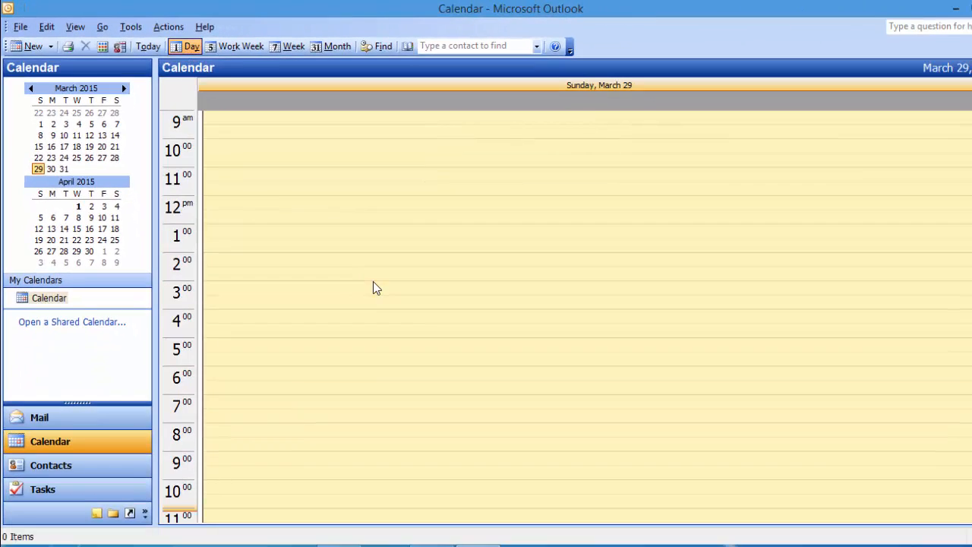
pyautogui.scroll(5, 517, 212)
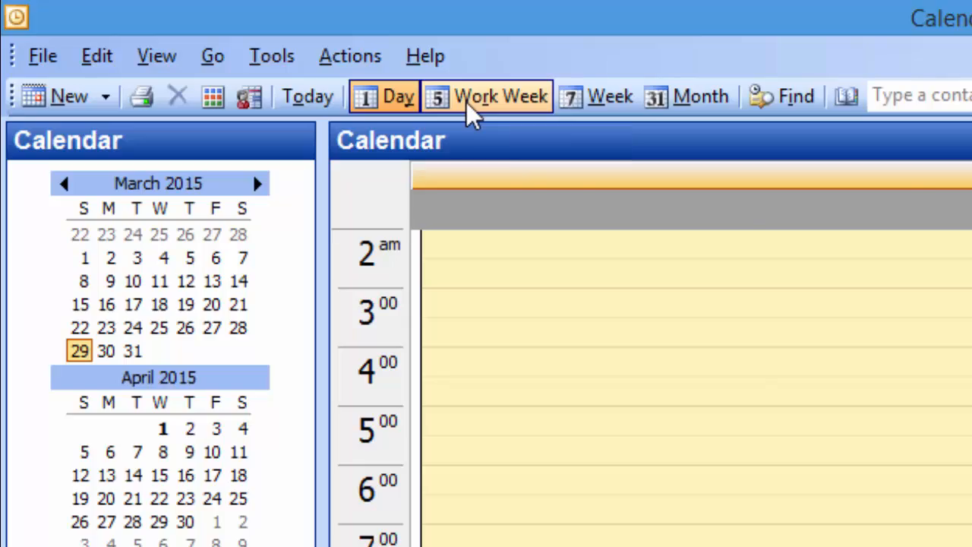
pyautogui.click(472, 114)
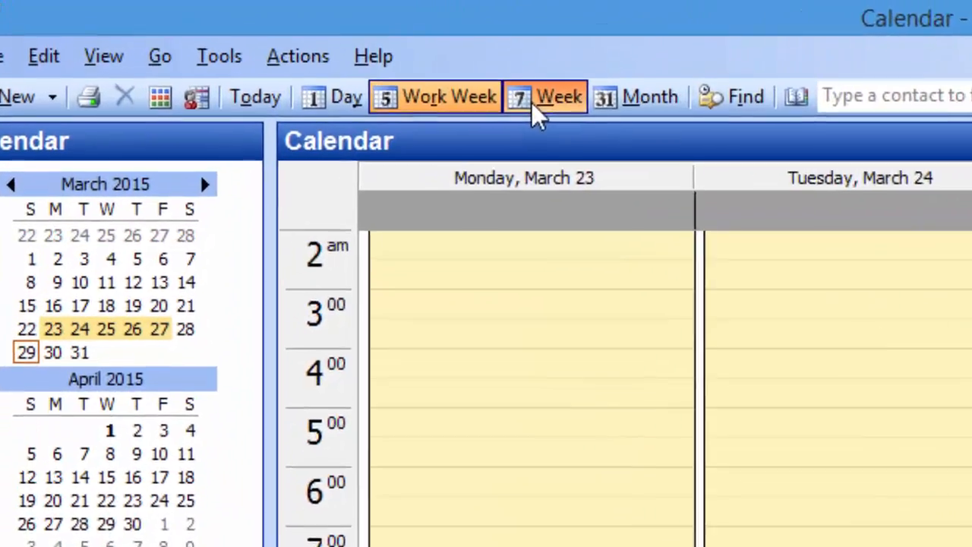
pyautogui.click(396, 75)
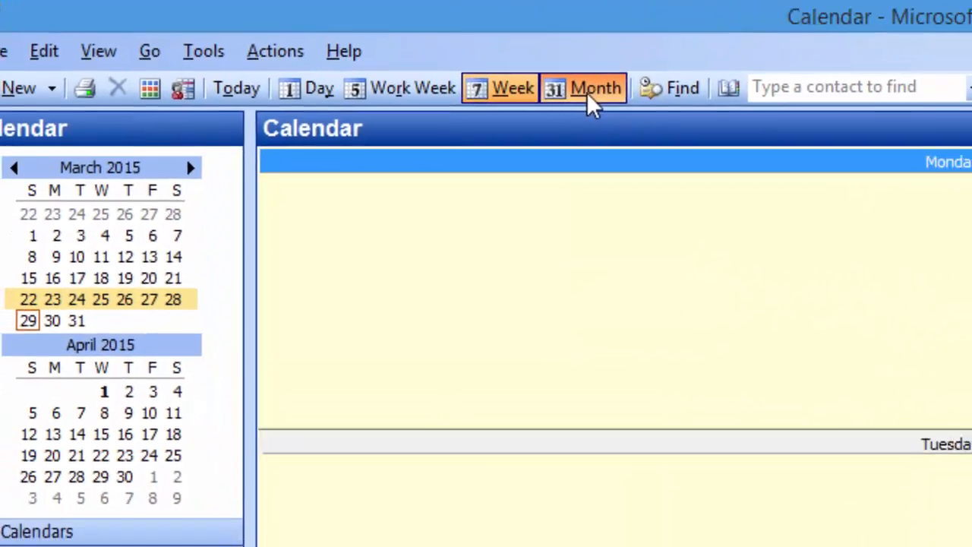
pyautogui.click(537, 84)
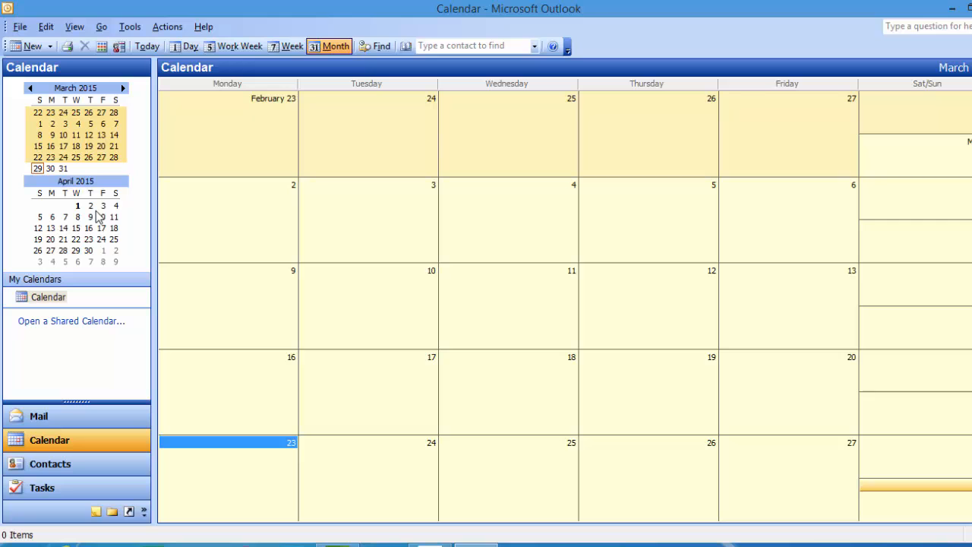
pyautogui.click(186, 47)
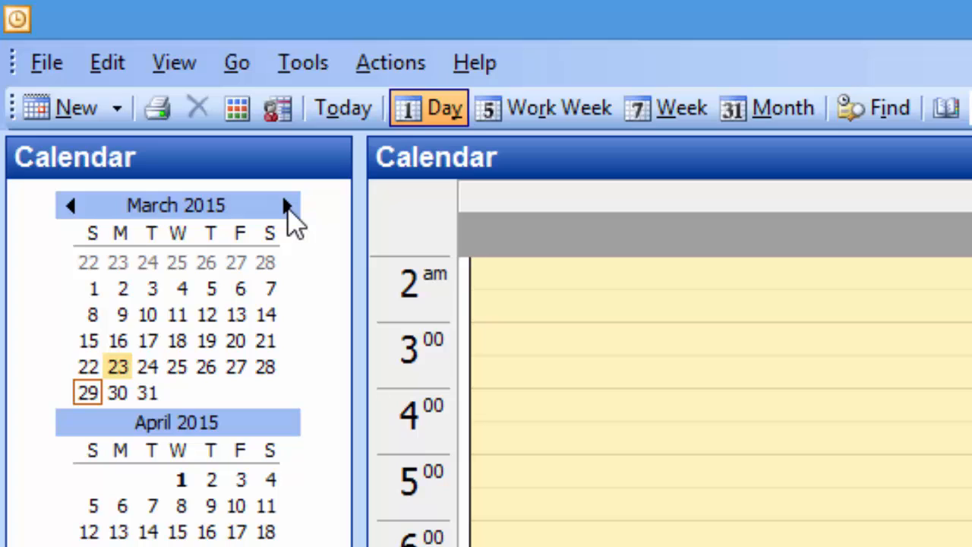
# Browse the date navigator forward to June and back toward January, then return to today, March 29.
pyautogui.click(287, 206)
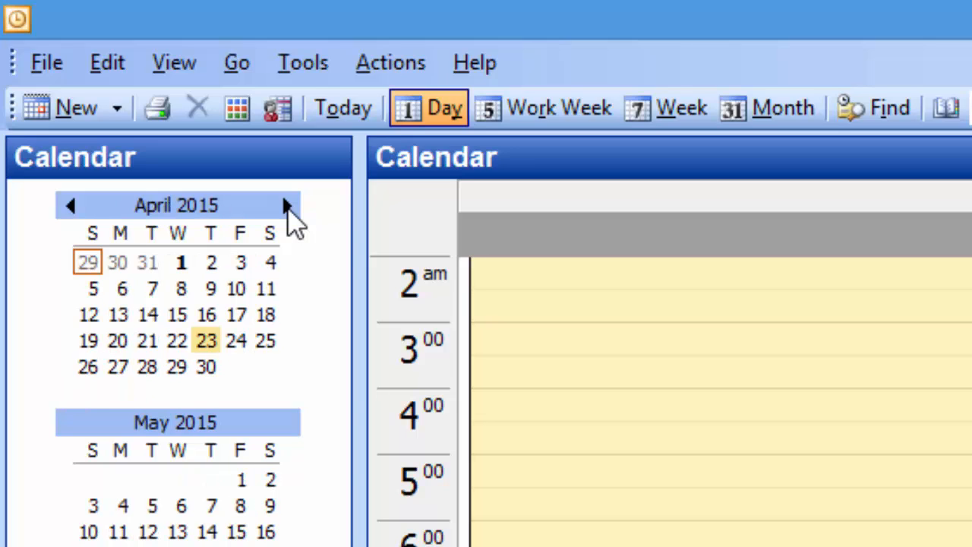
pyautogui.click(288, 206)
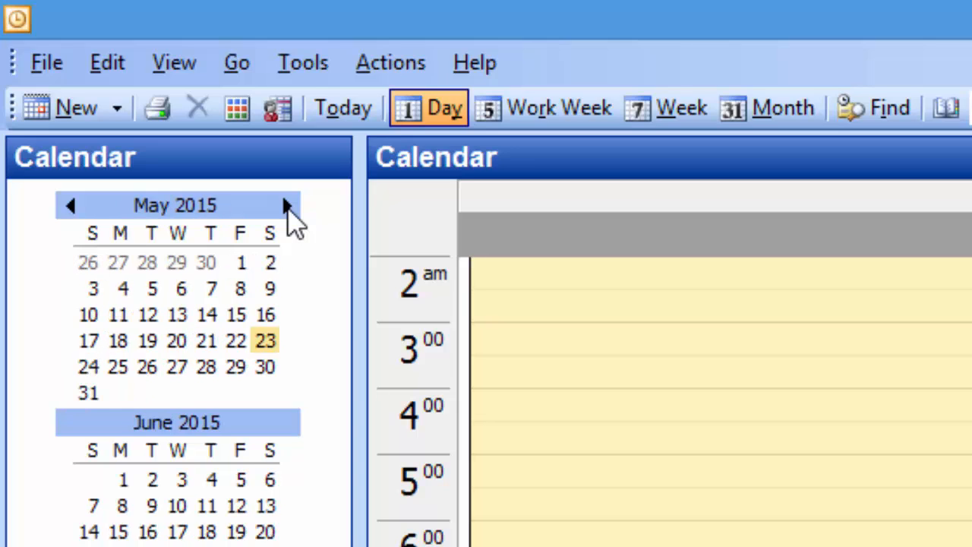
pyautogui.click(71, 205)
pyautogui.click(71, 205)
pyautogui.click(71, 205)
pyautogui.click(71, 205)
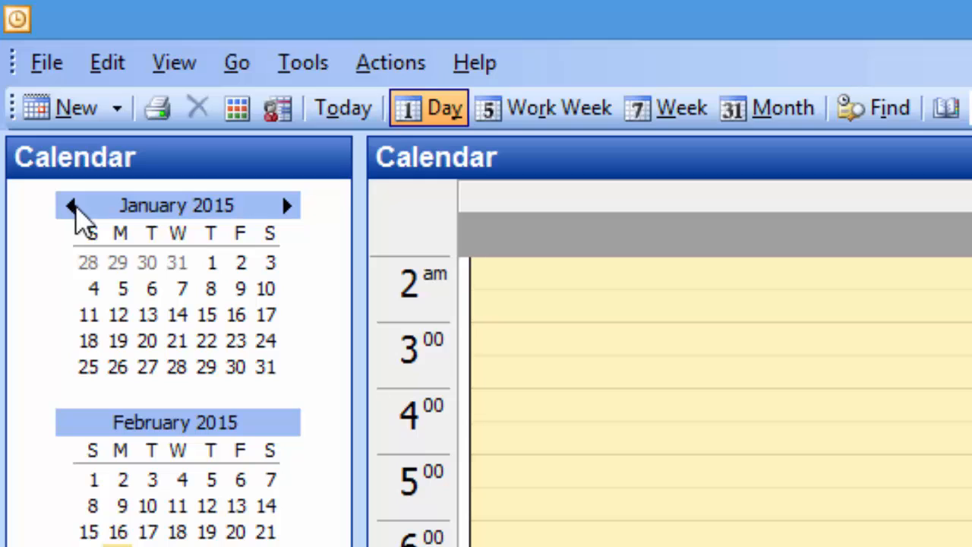
pyautogui.click(349, 113)
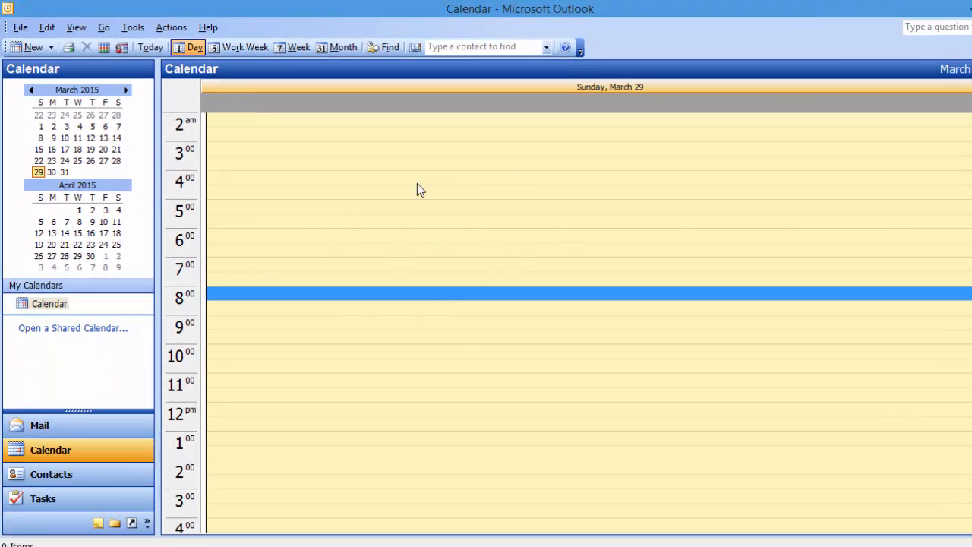
pyautogui.scroll(2, 417, 189)
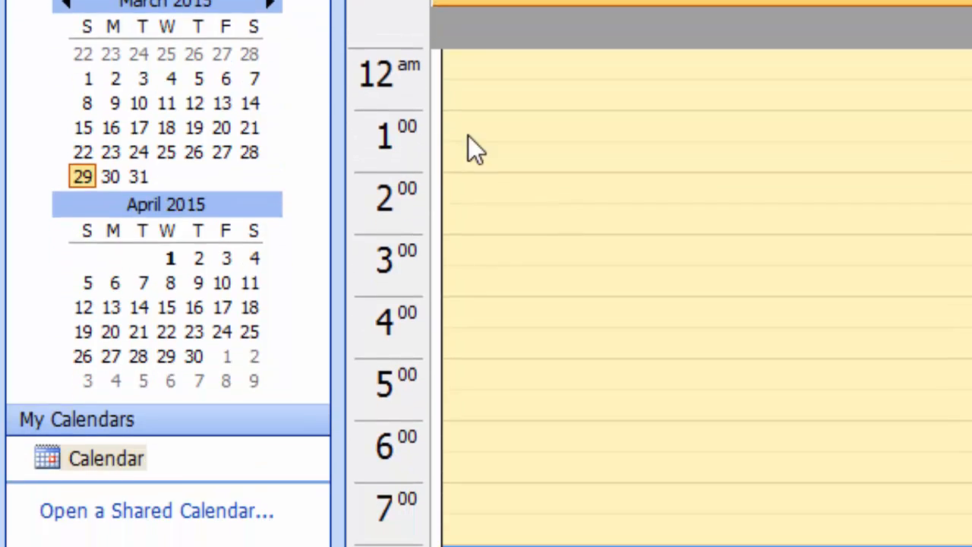
pyautogui.scroll(-2, 429, 185)
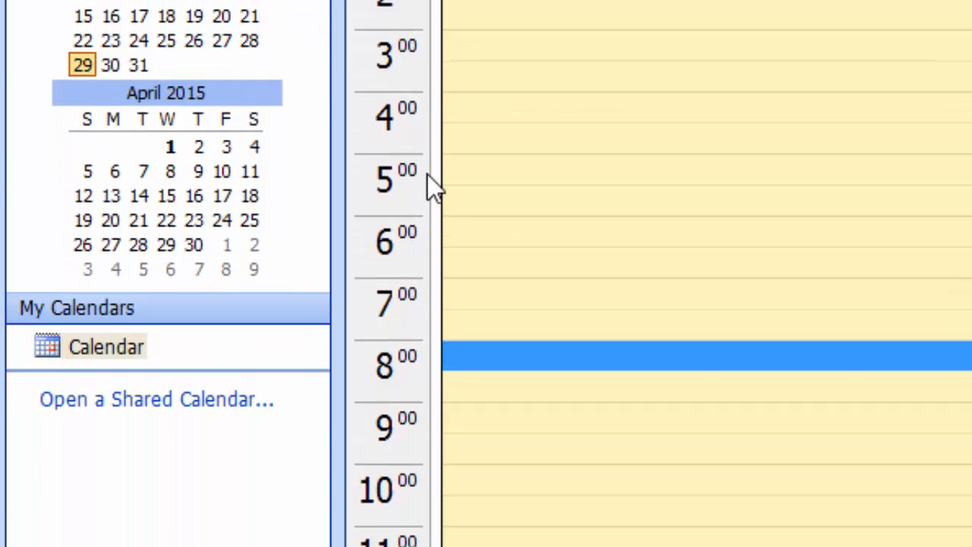
pyautogui.scroll(-5, 431, 193)
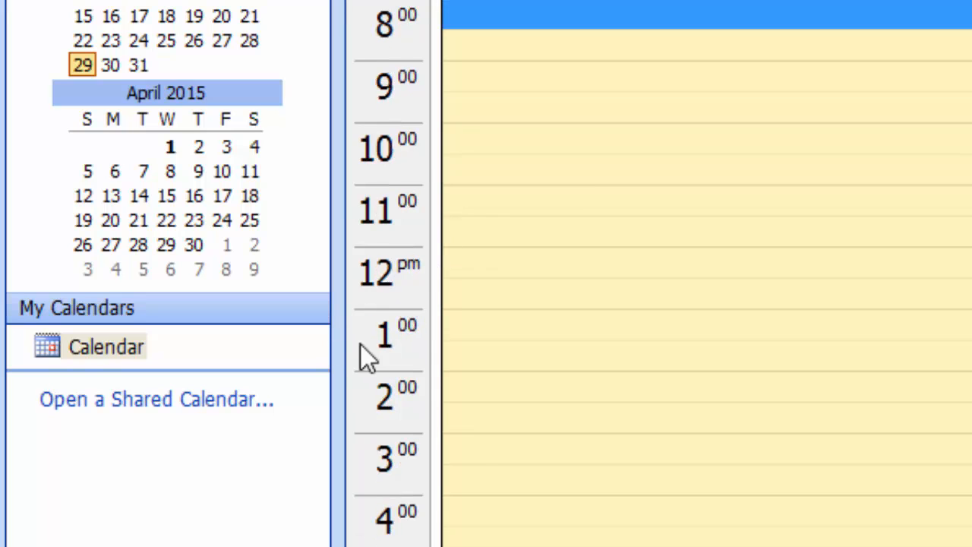
pyautogui.scroll(-5, 414, 341)
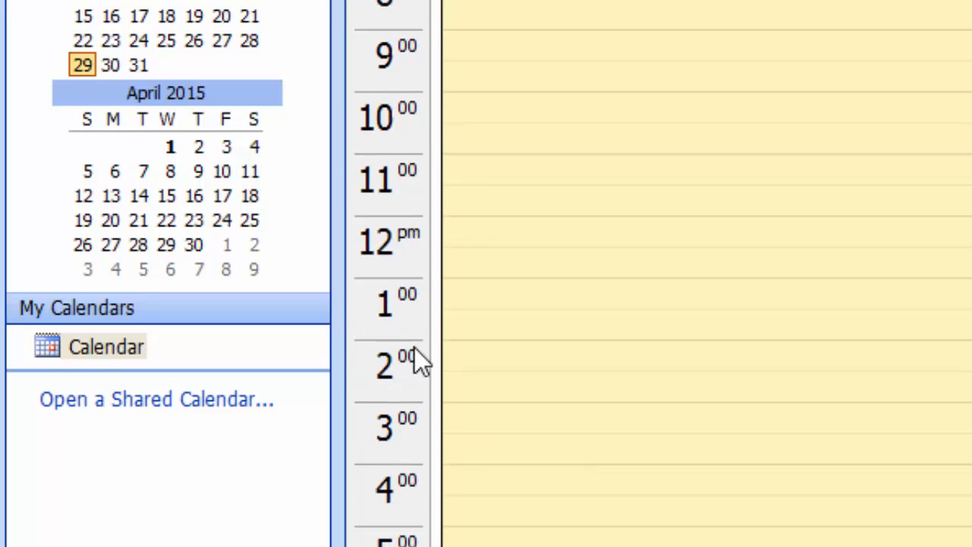
pyautogui.scroll(6, 420, 349)
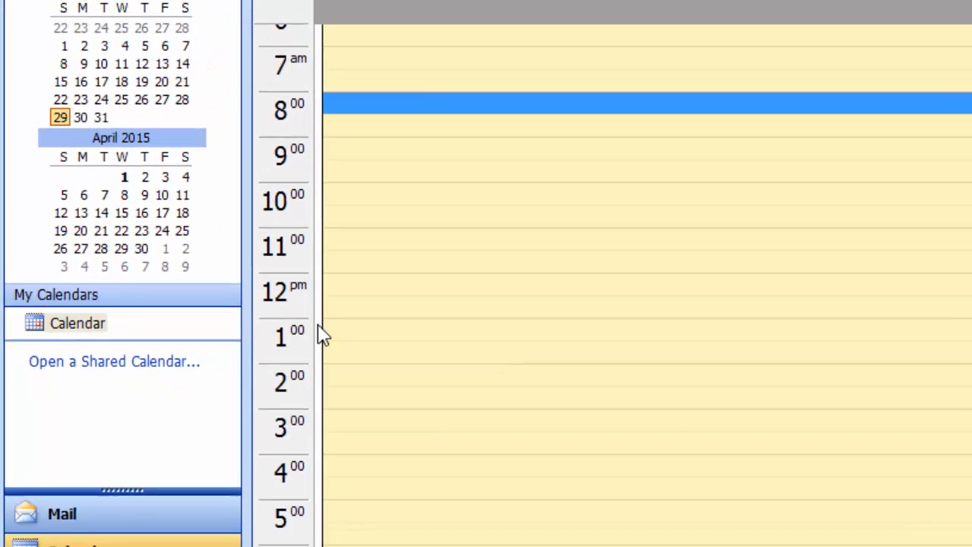
pyautogui.scroll(7, 319, 335)
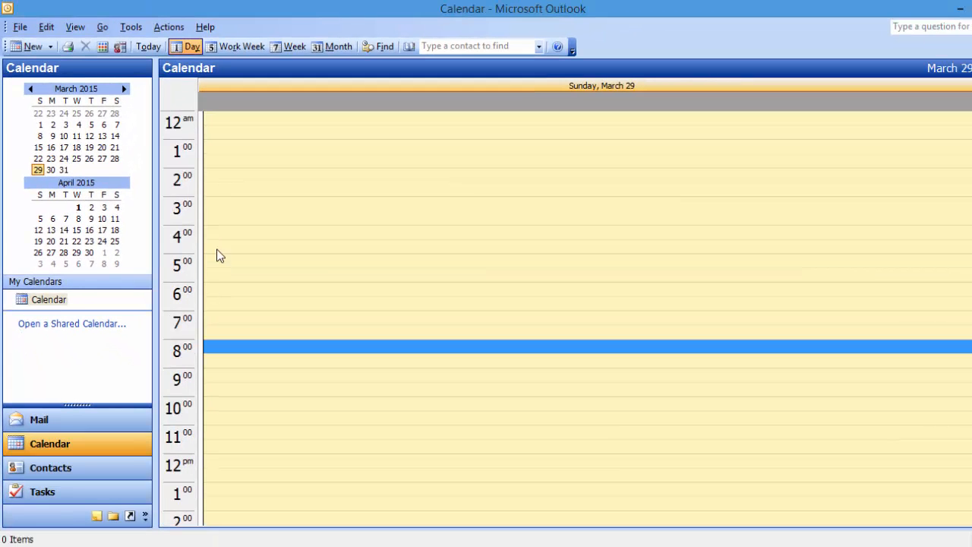
pyautogui.scroll(-2, 338, 387)
pyautogui.click(228, 333)
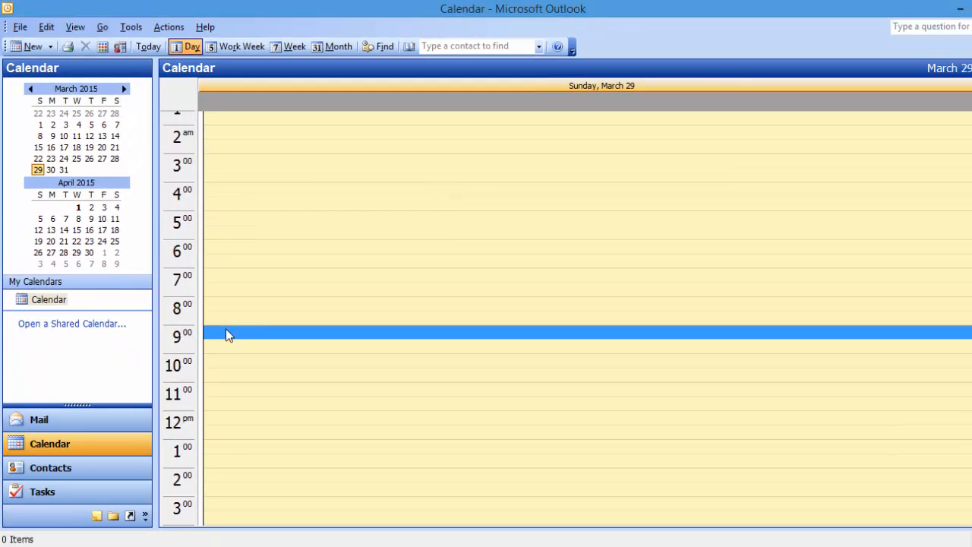
pyautogui.click(233, 345)
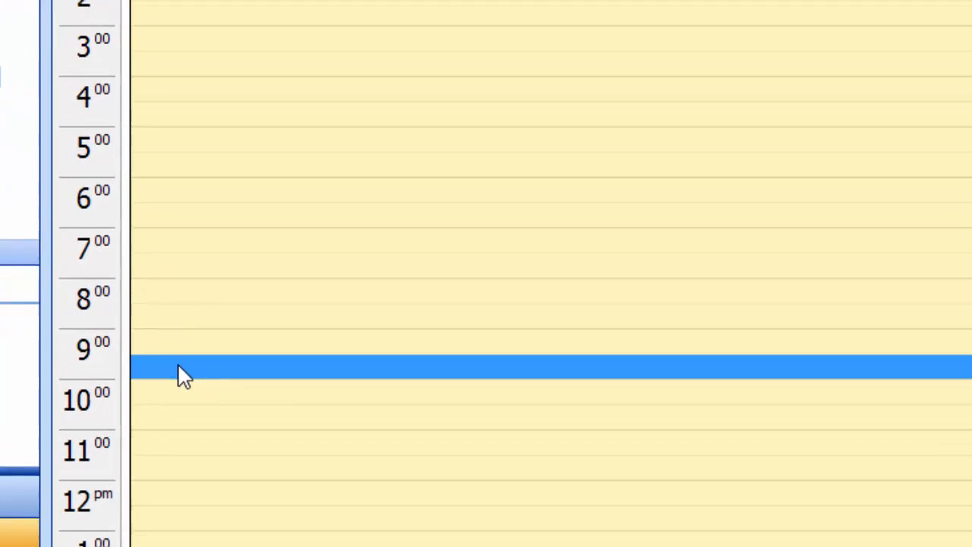
pyautogui.click(194, 337)
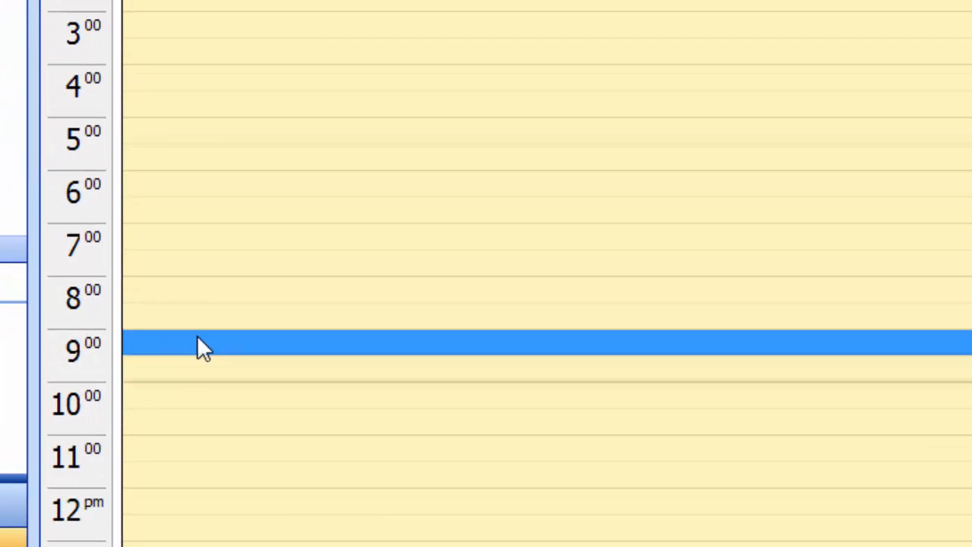
pyautogui.click(172, 369)
pyautogui.click(171, 344)
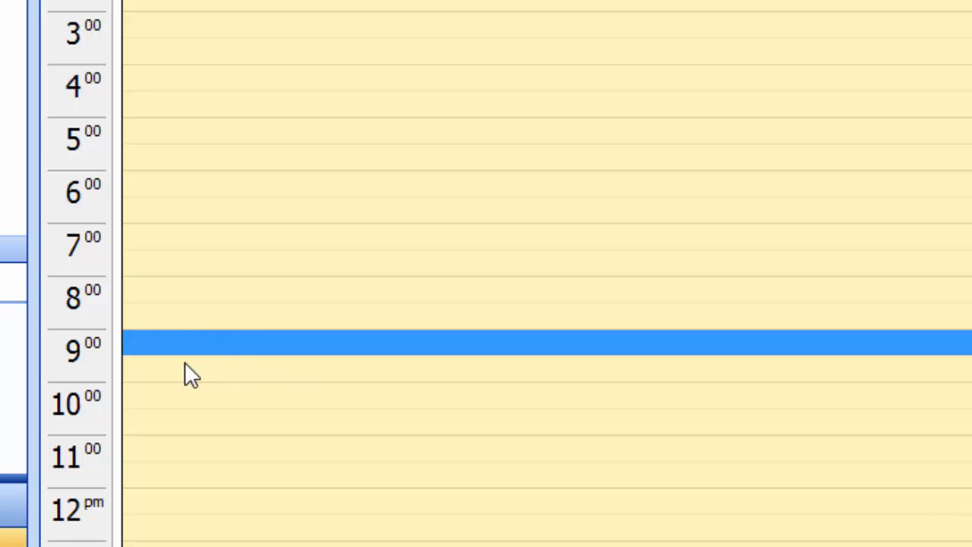
pyautogui.click(151, 379)
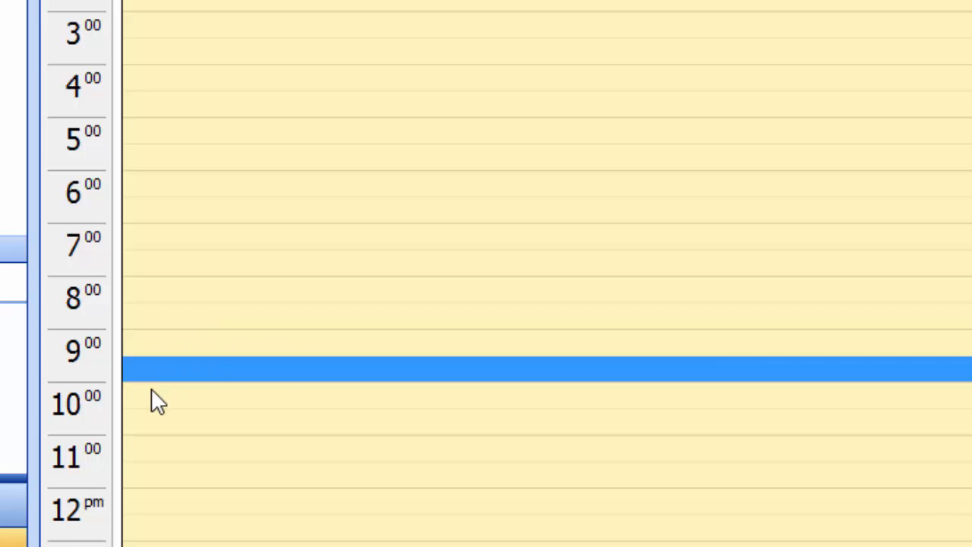
pyautogui.click(169, 341)
pyautogui.click(163, 363)
pyautogui.click(171, 342)
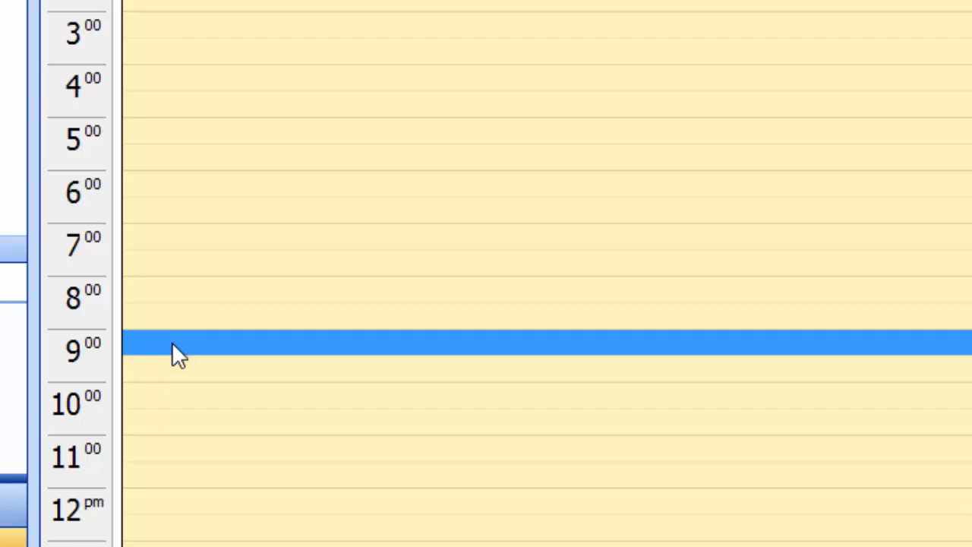
pyautogui.click(170, 368)
pyautogui.click(171, 348)
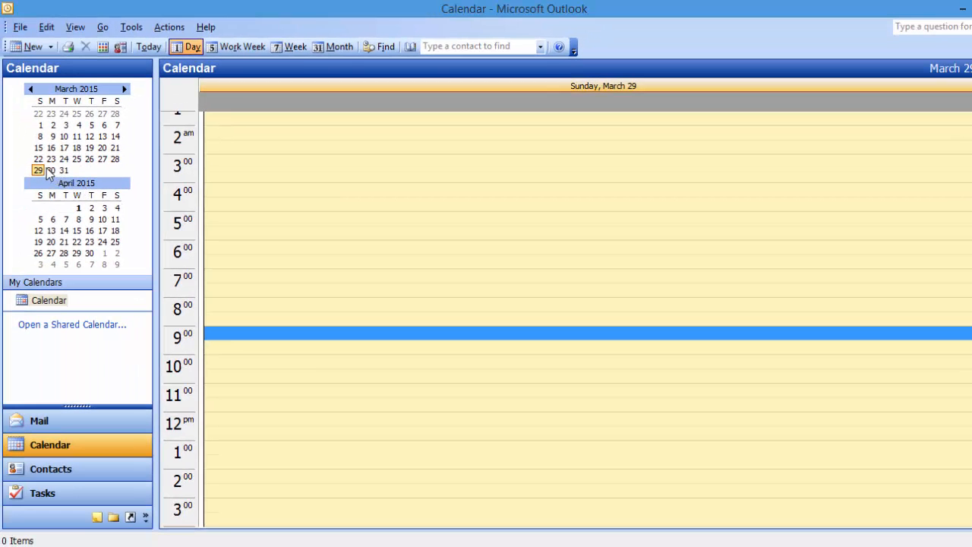
# Show Monday, March 30 in Day view and select its 10:30 slot.
pyautogui.click(51, 171)
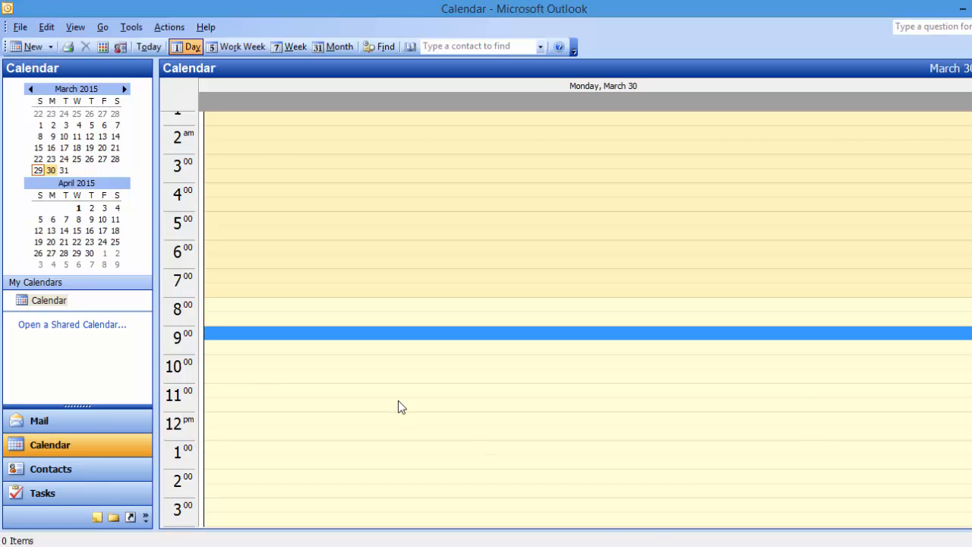
pyautogui.click(281, 380)
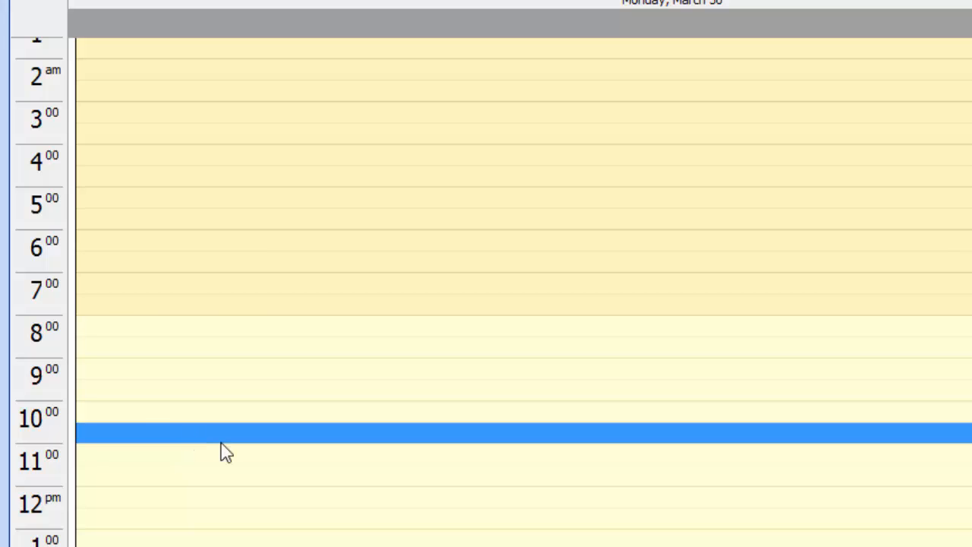
# Create a 10:30 appointment on March 30 with subject 'Meeting' and location 'Deesa'.
pyautogui.doubleClick(145, 439)
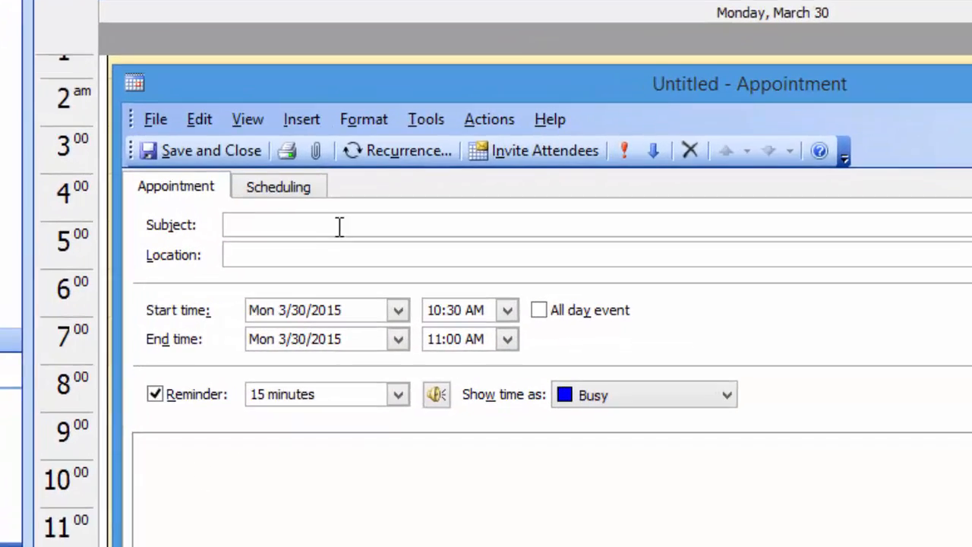
pyautogui.write('Meeting')
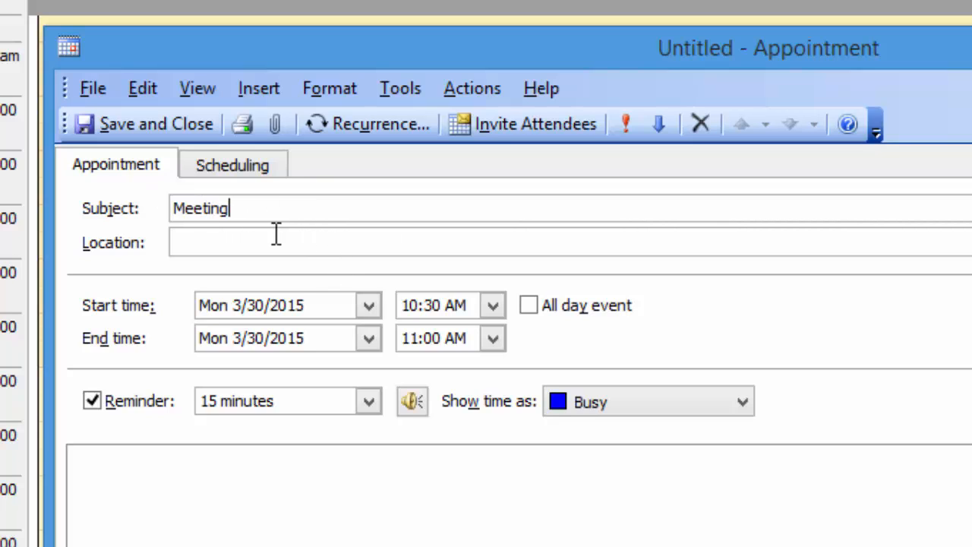
pyautogui.click(276, 235)
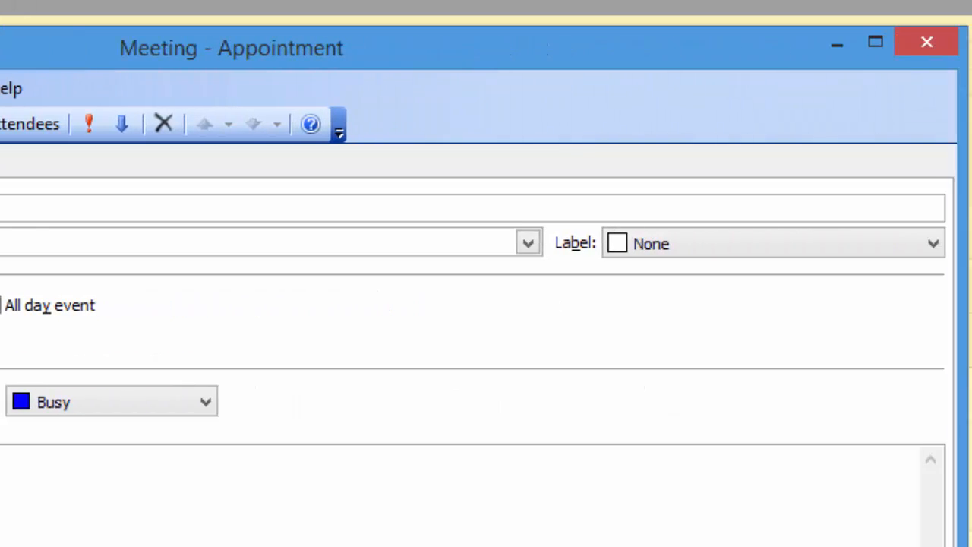
# Give the Meeting appointment the Important label.
pyautogui.click(701, 242)
pyautogui.click(657, 290)
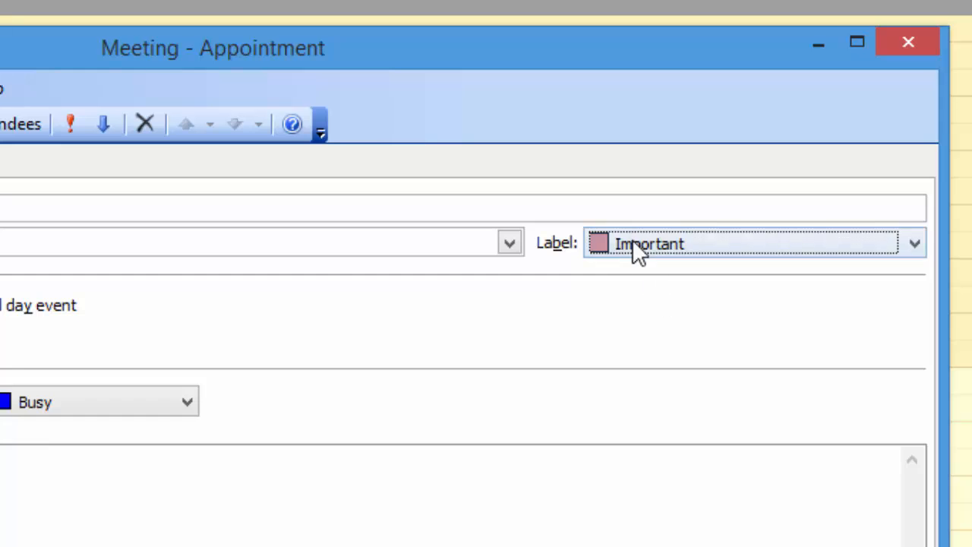
pyautogui.click(632, 240)
pyautogui.click(623, 296)
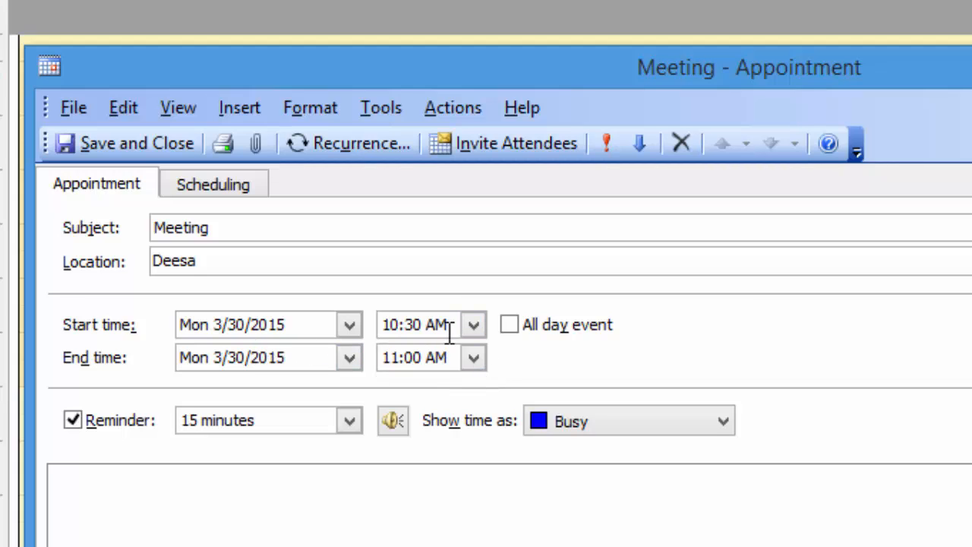
# Set the Deesa meeting to end at 11:30 AM, toggling All day event on and back off.
pyautogui.click(472, 357)
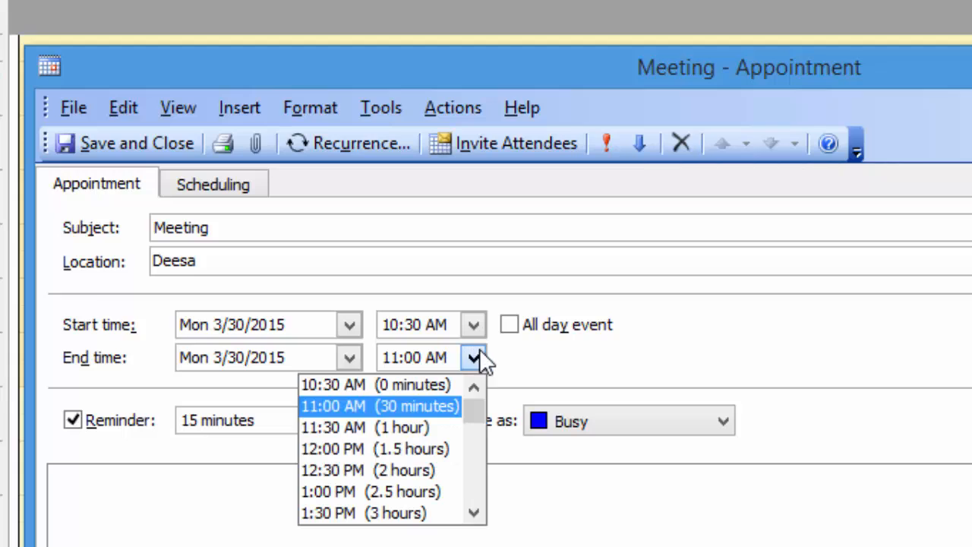
pyautogui.click(406, 428)
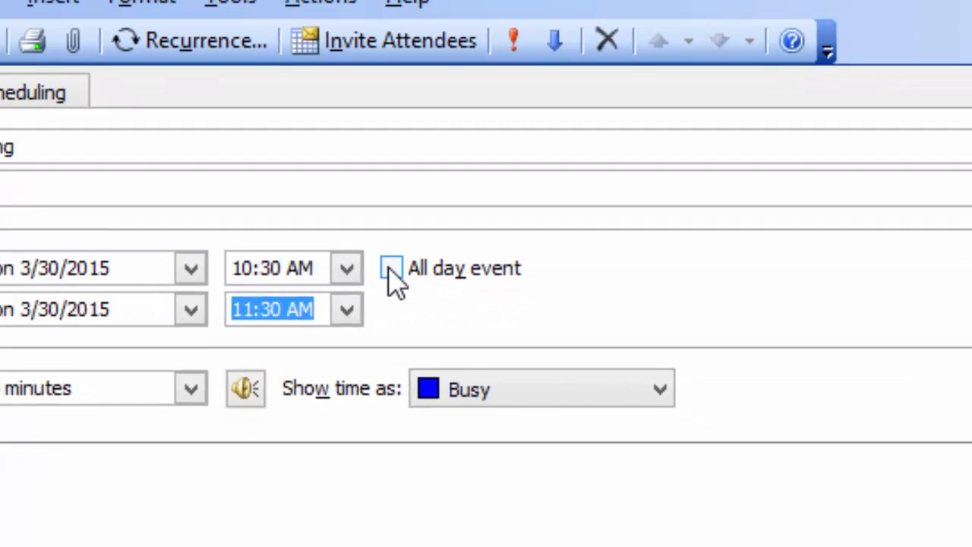
pyautogui.click(322, 236)
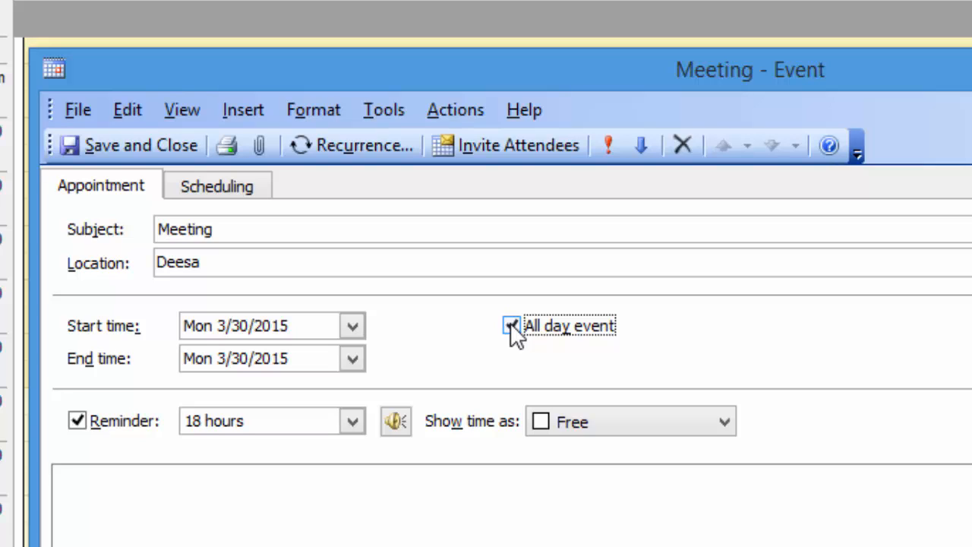
pyautogui.click(512, 328)
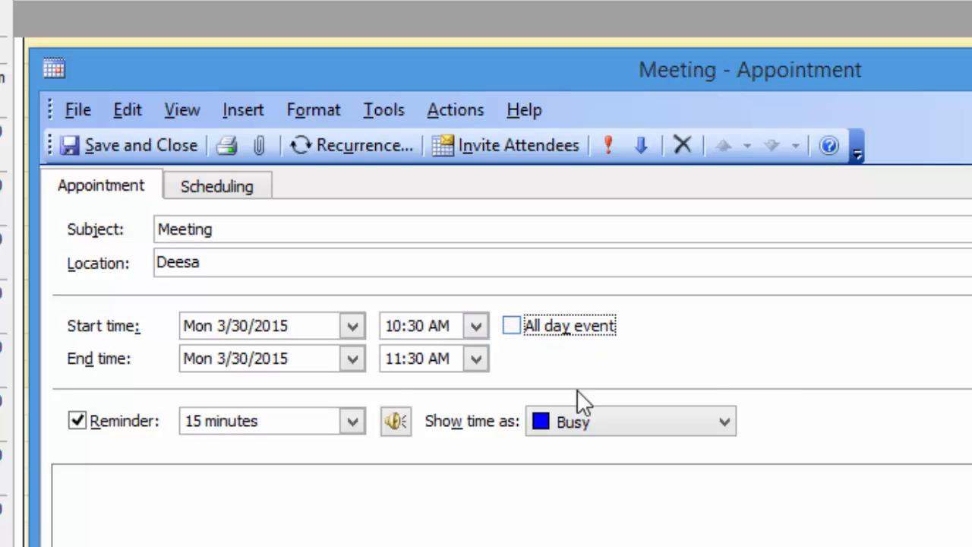
# Give the meeting a 1-hour reminder, show its time as Out of Office, and save it.
pyautogui.click(352, 421)
pyautogui.click(267, 492)
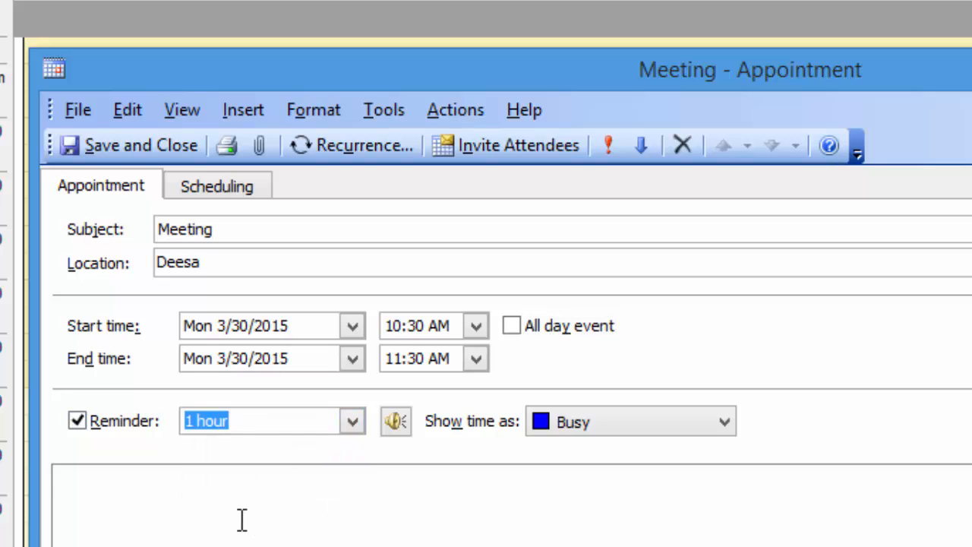
pyautogui.click(239, 518)
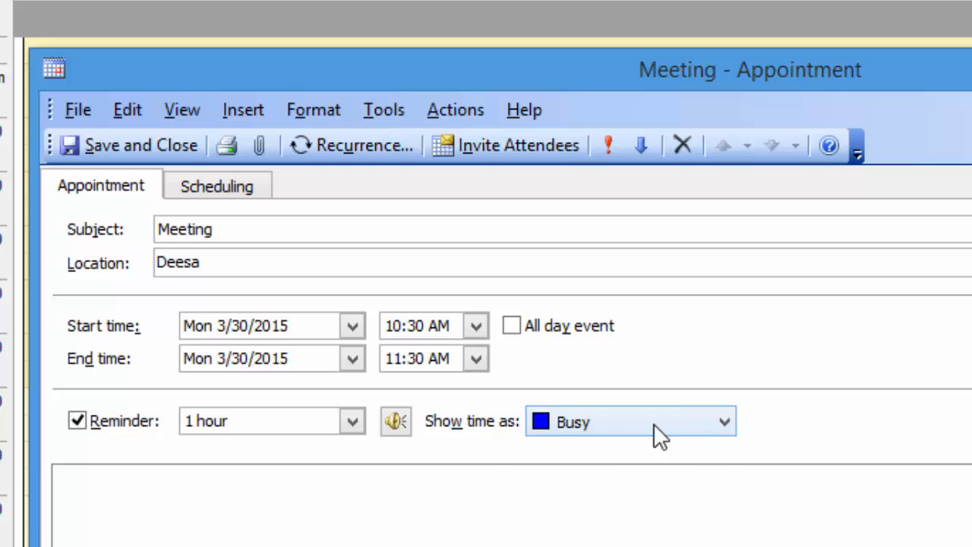
pyautogui.click(715, 424)
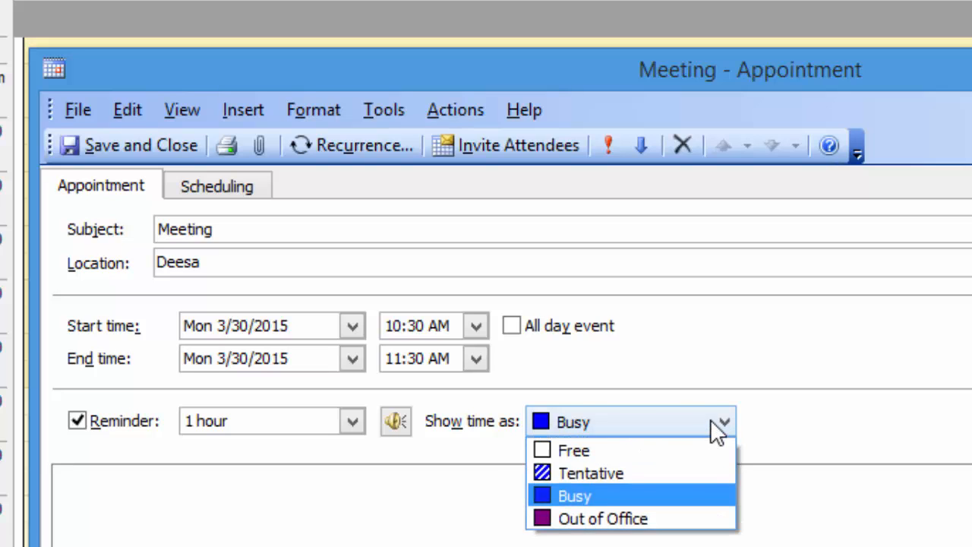
pyautogui.click(584, 518)
pyautogui.click(511, 521)
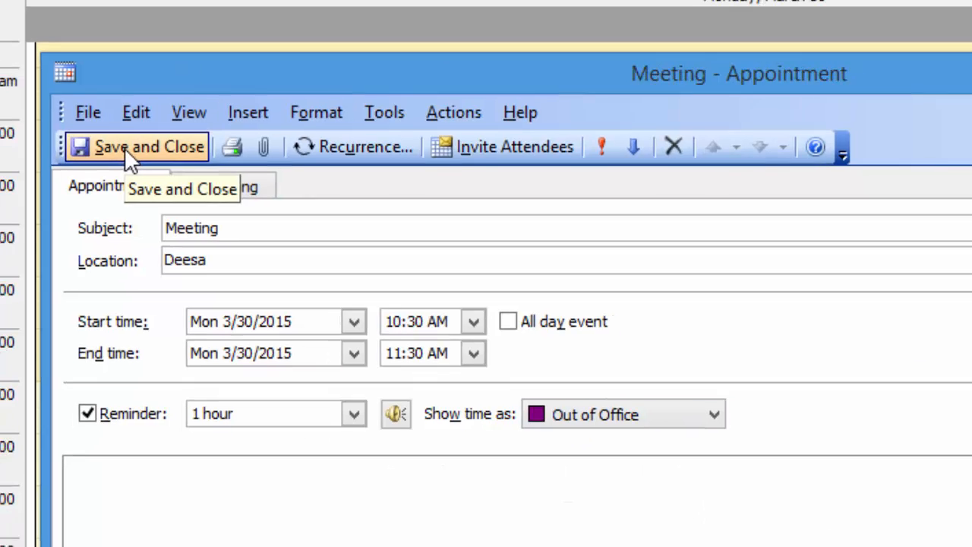
pyautogui.click(115, 147)
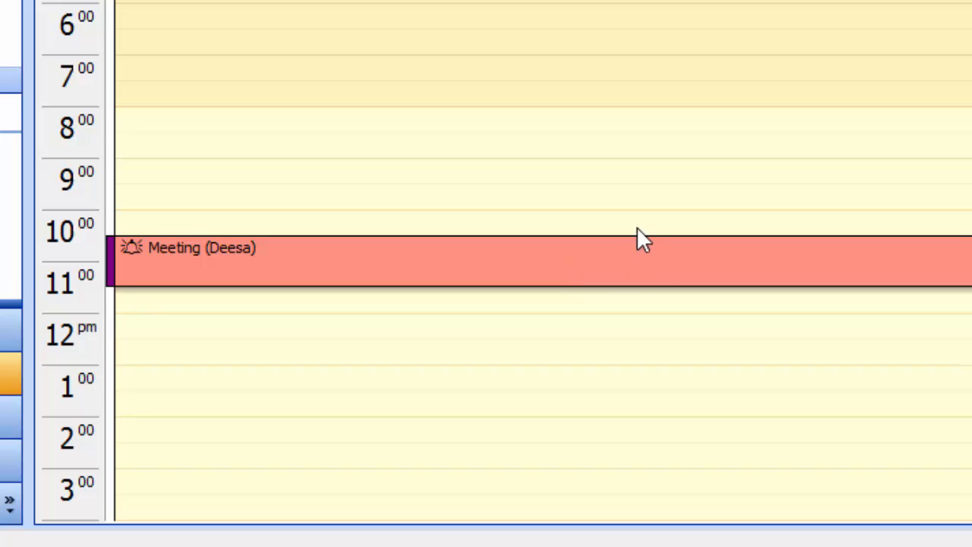
# Reopen the Deesa meeting, change its label to Business, and save it.
pyautogui.doubleClick(613, 273)
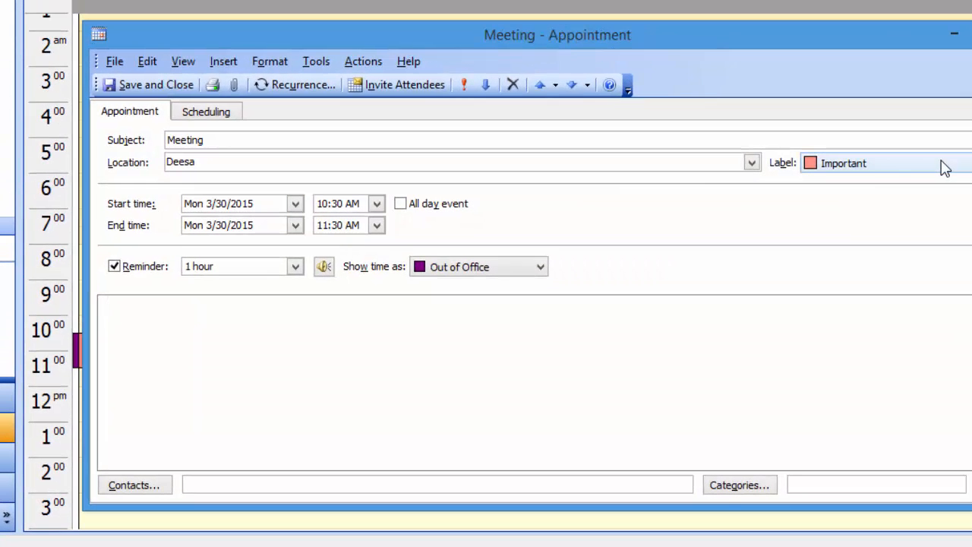
pyautogui.click(945, 162)
pyautogui.click(843, 212)
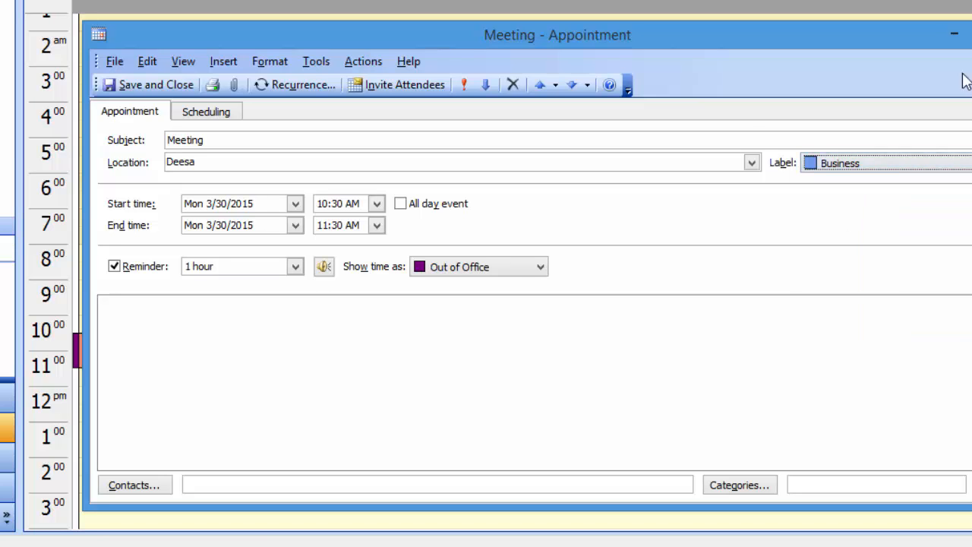
pyautogui.click(149, 85)
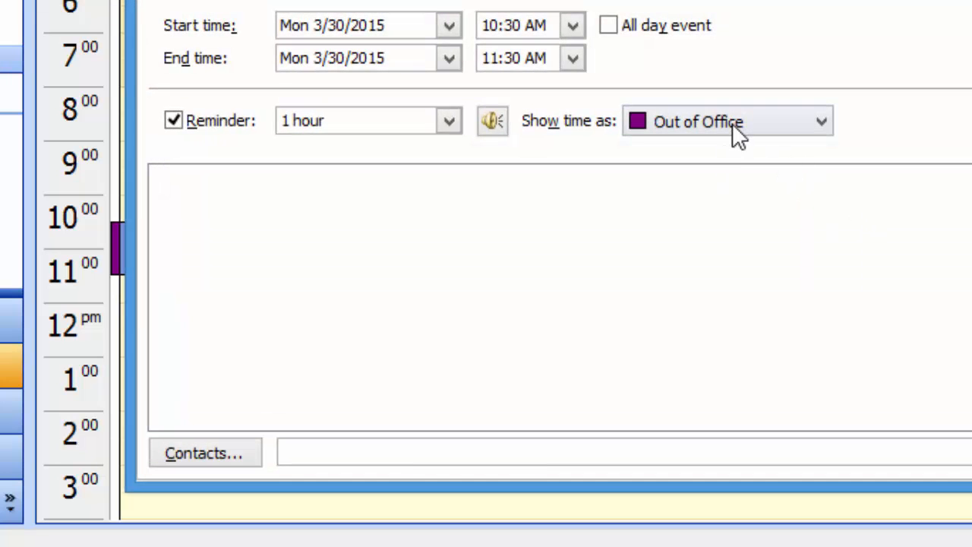
# Change the meeting's Show time as setting to Busy and save and close it.
pyautogui.click(733, 122)
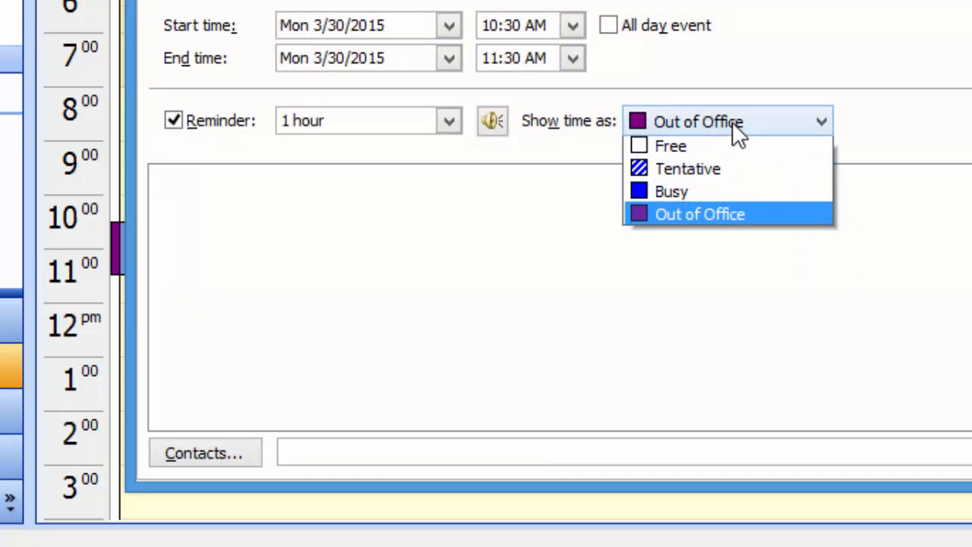
pyautogui.press('Escape')
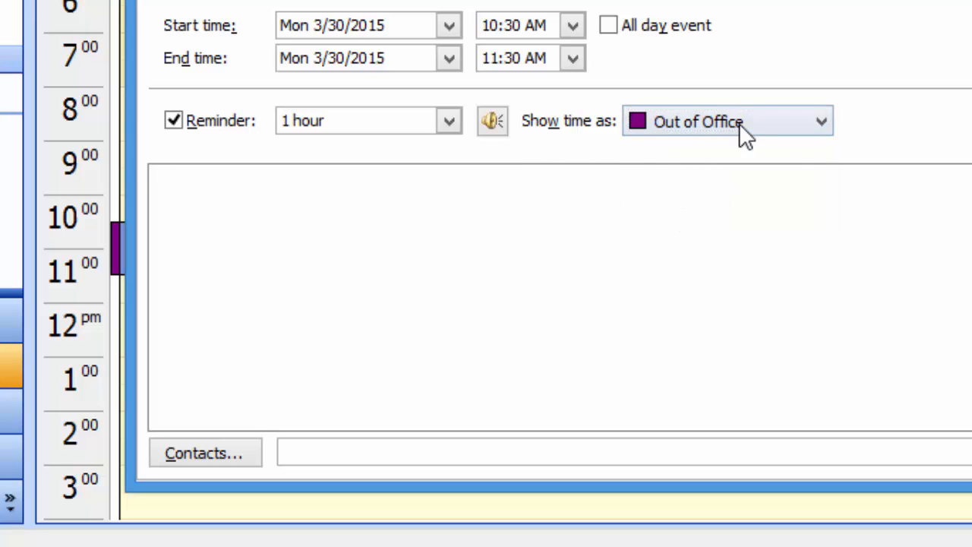
pyautogui.click(683, 128)
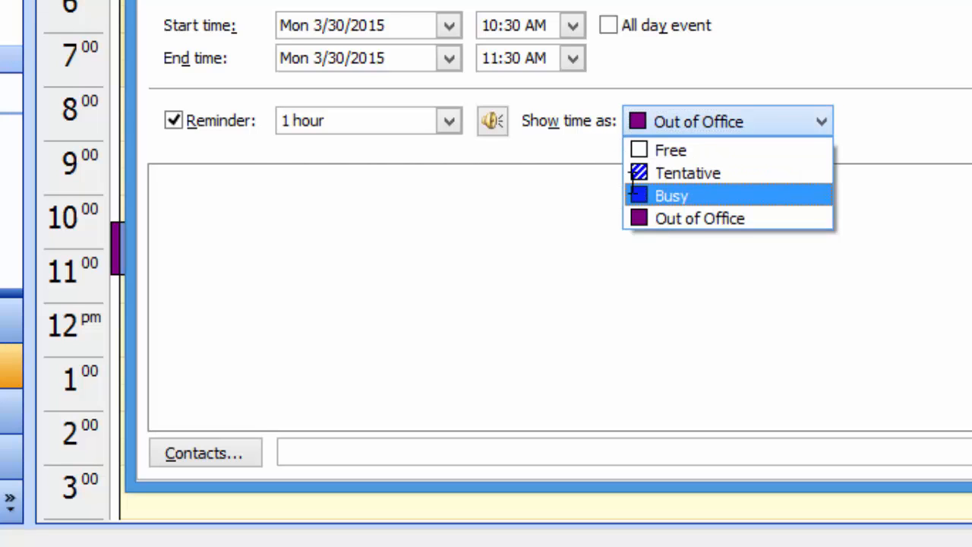
pyautogui.click(668, 193)
pyautogui.hotkey('alt', 's')
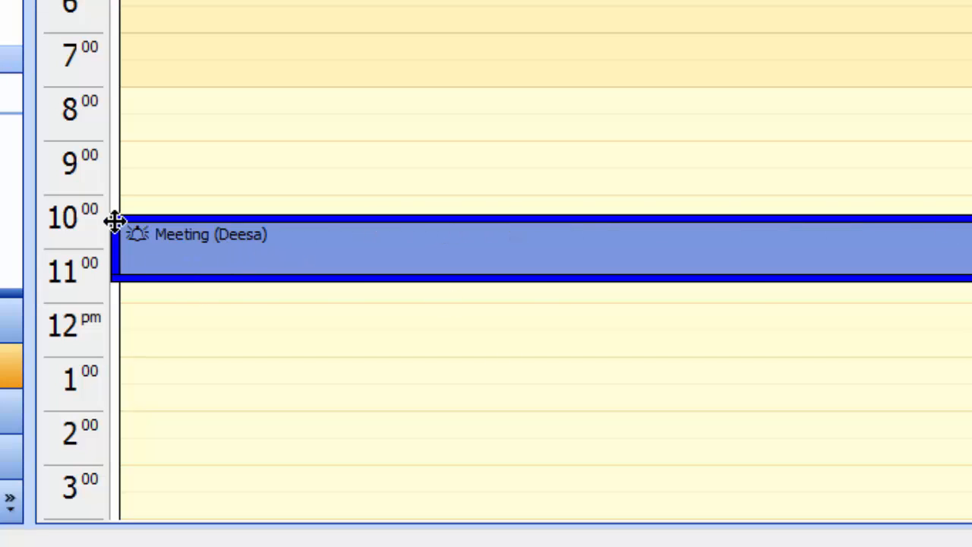
# Save the Deesa meeting without its reminder, then reopen it and restore the 1-hour reminder.
pyautogui.click(171, 237)
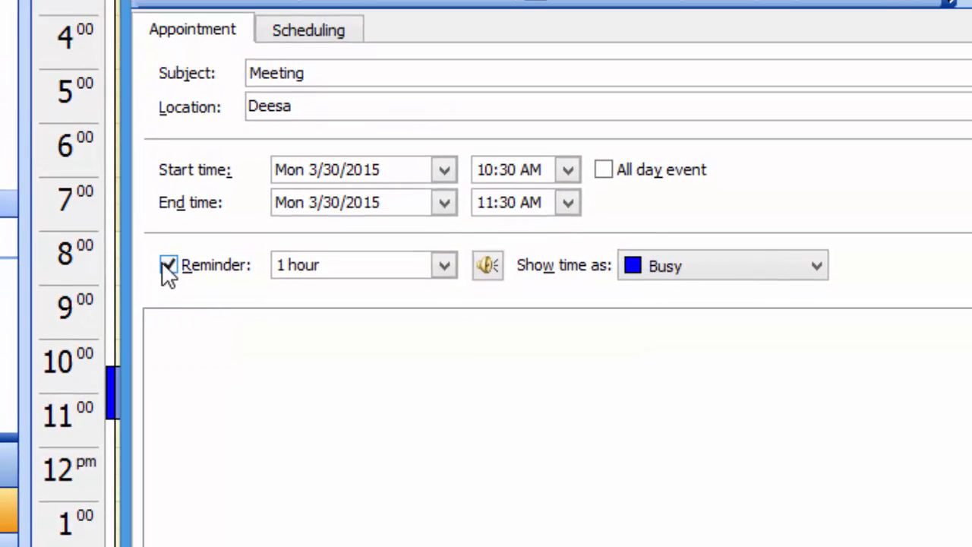
pyautogui.click(168, 264)
pyautogui.click(190, 2)
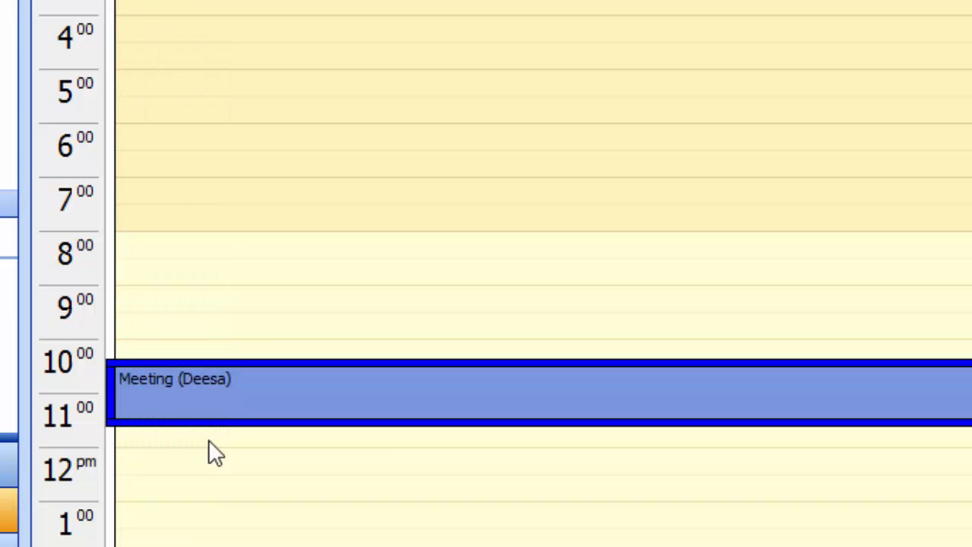
pyautogui.doubleClick(159, 386)
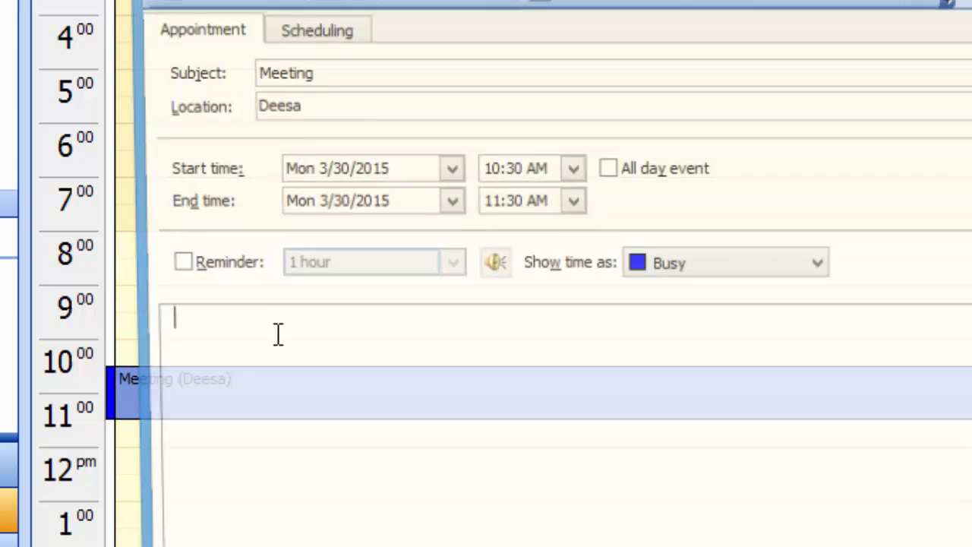
pyautogui.click(168, 266)
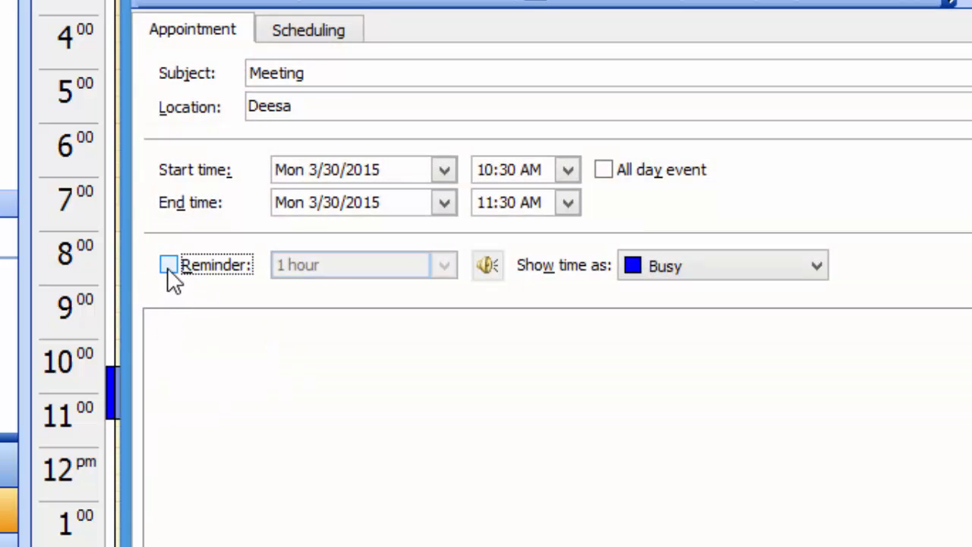
pyautogui.click(204, 2)
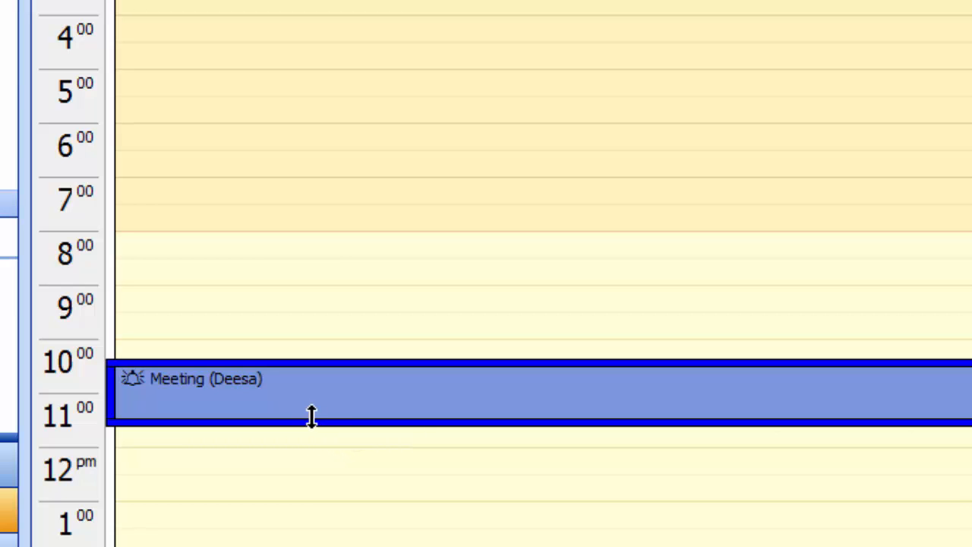
# Stretch the Deesa meeting to a 10:30 AM–12:30 PM block and verify it in its details window.
pyautogui.doubleClick(311, 409)
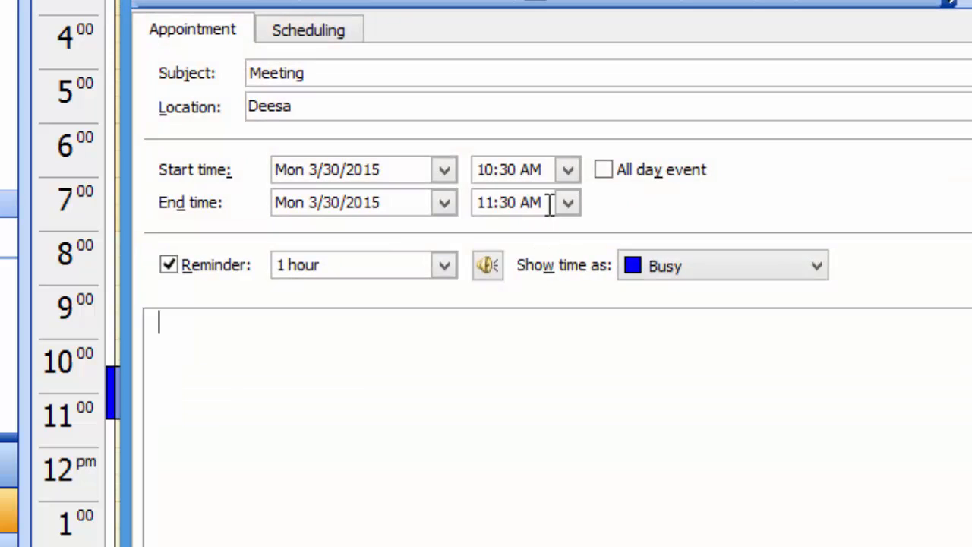
pyautogui.click(228, 2)
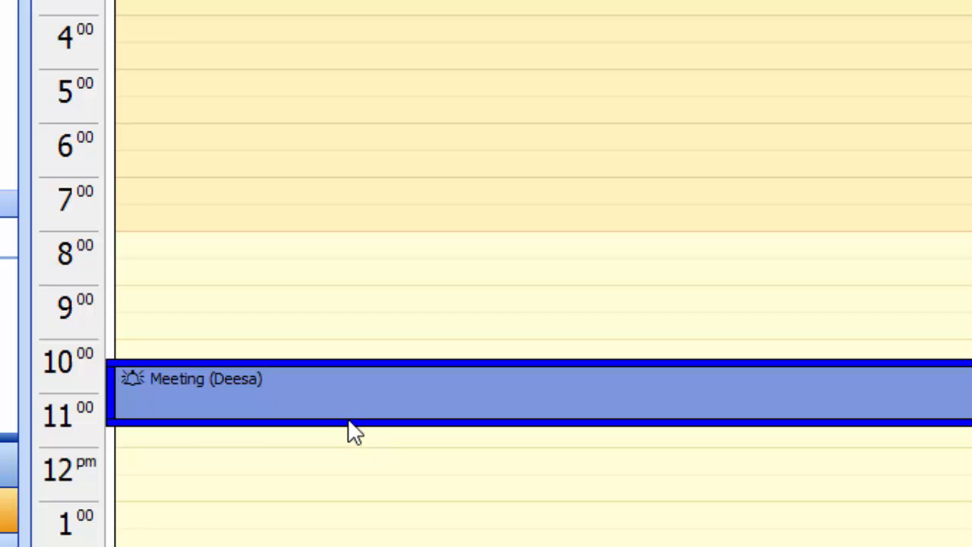
pyautogui.moveTo(347, 418); pyautogui.dragTo(354, 453)
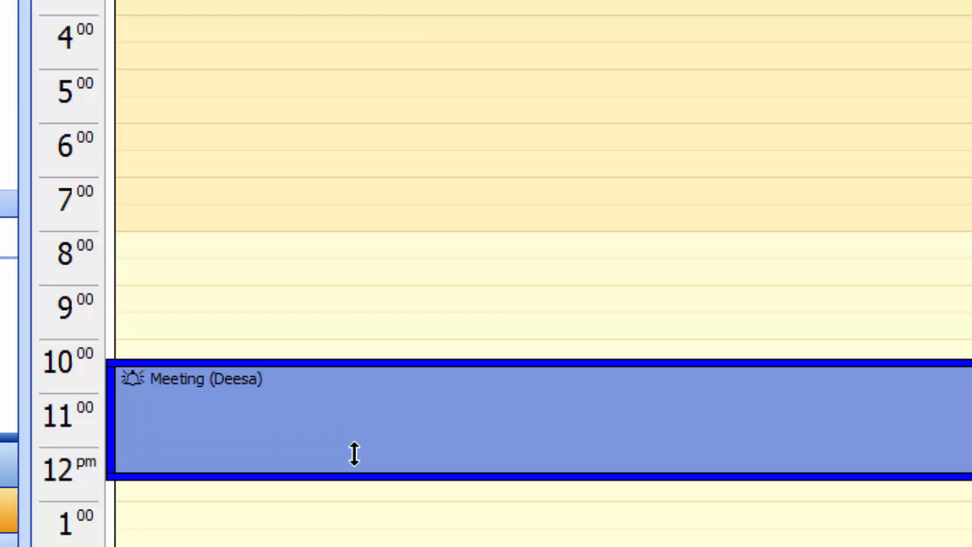
pyautogui.click(355, 451)
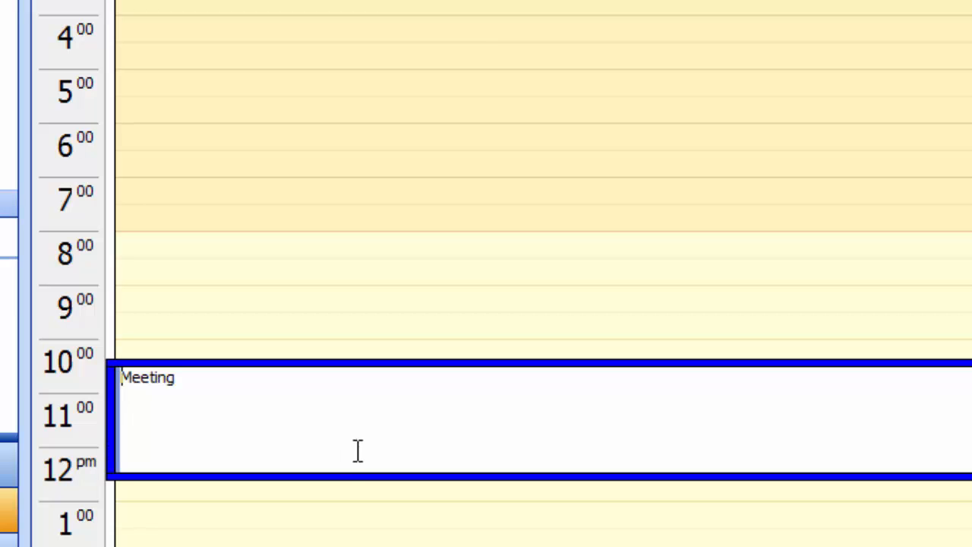
pyautogui.click(523, 311)
pyautogui.doubleClick(478, 393)
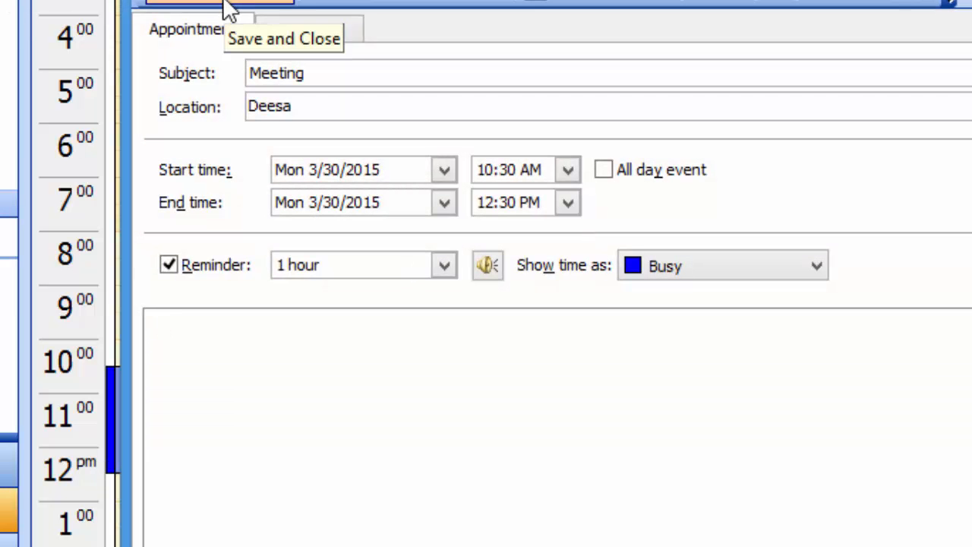
pyautogui.click(226, 4)
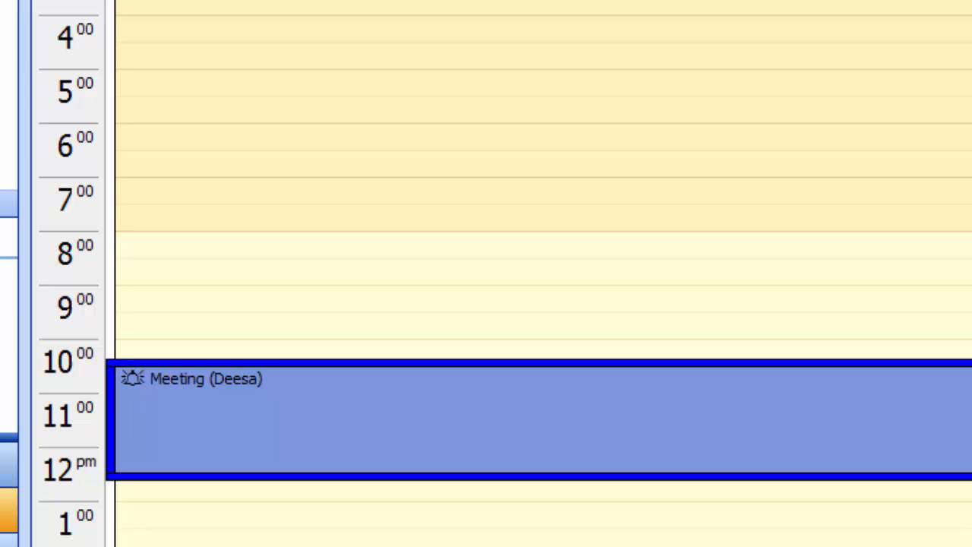
# Create a 4:00 PM appointment on March 30 with subject 'Meeting' and location 'Tharad'.
pyautogui.scroll(-4, 387, 141)
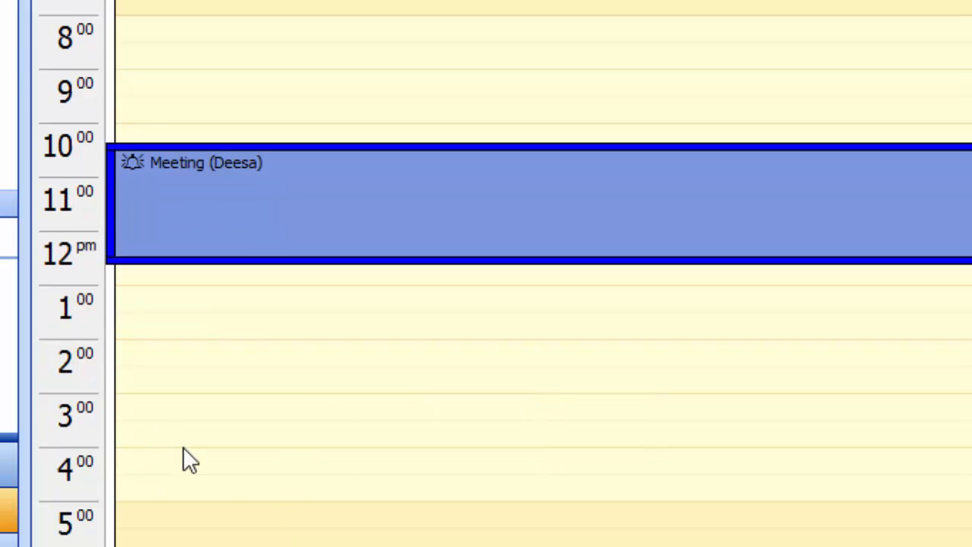
pyautogui.click(183, 458)
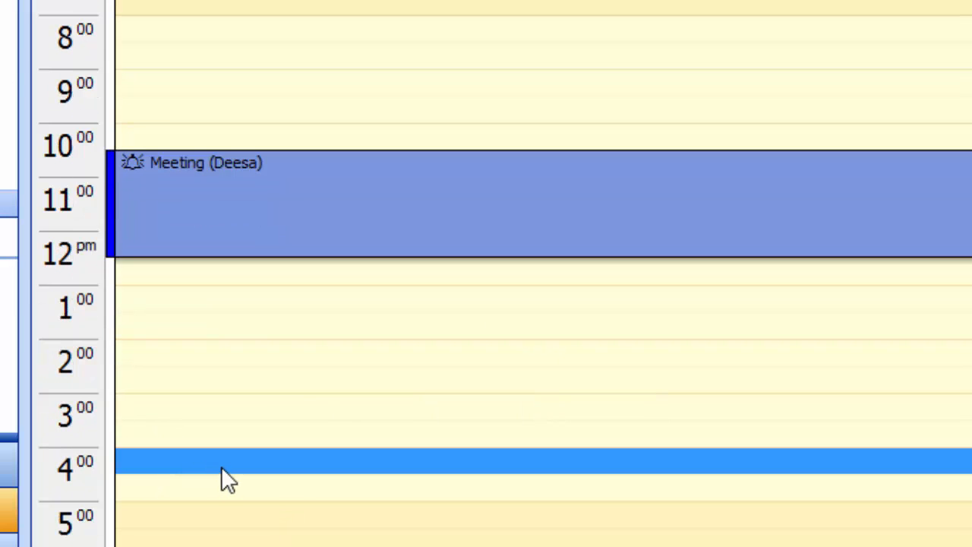
pyautogui.doubleClick(221, 461)
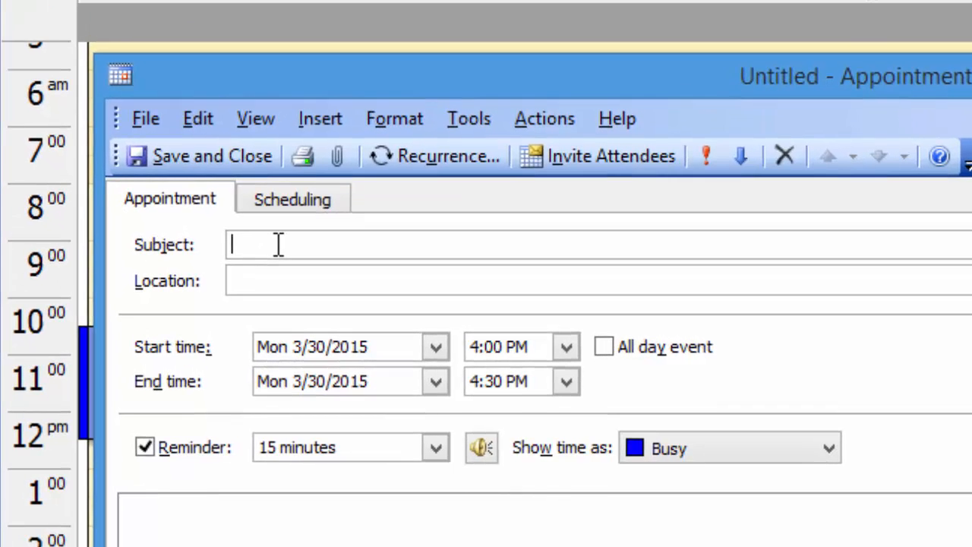
pyautogui.write('Meer')
pyautogui.press('BackSpace')
pyautogui.write('ting')
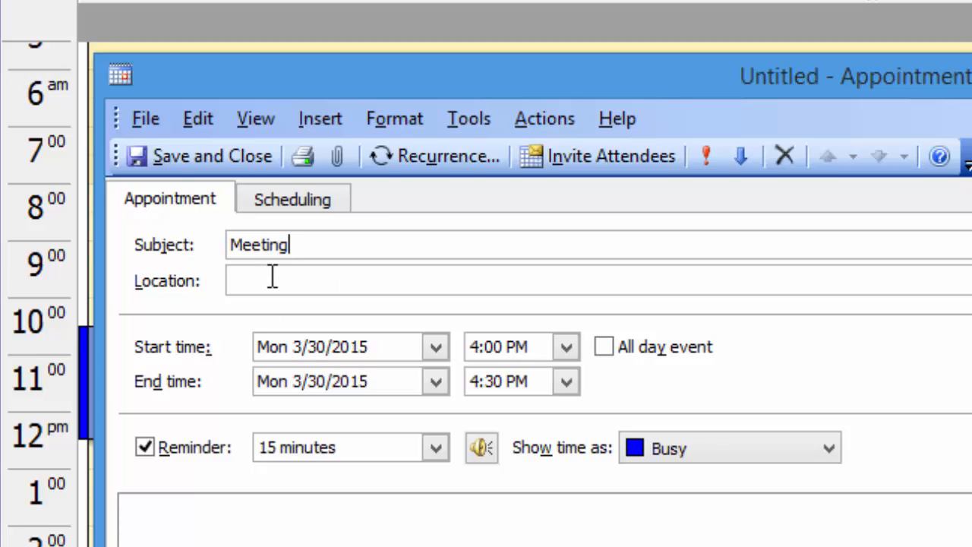
pyautogui.click(273, 278)
pyautogui.write('Tha')
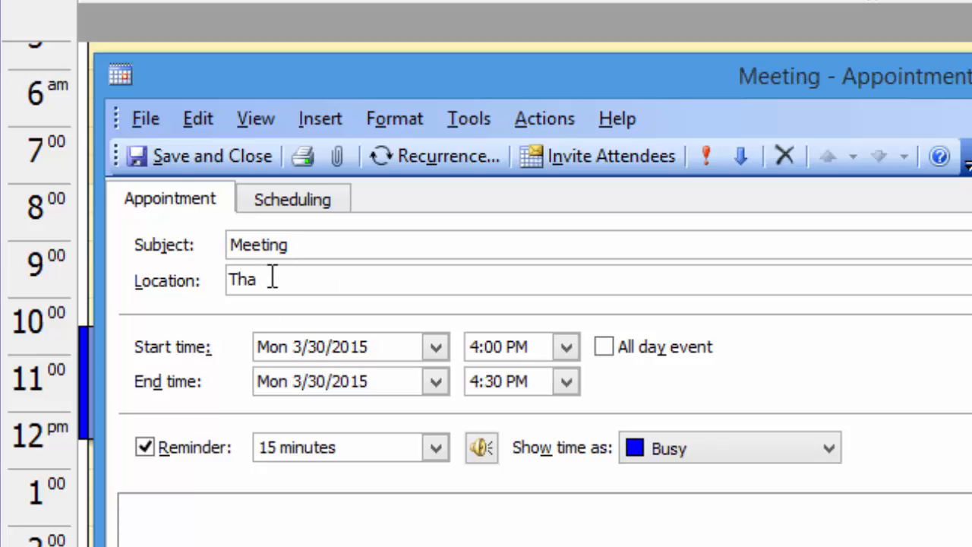
pyautogui.write('r')
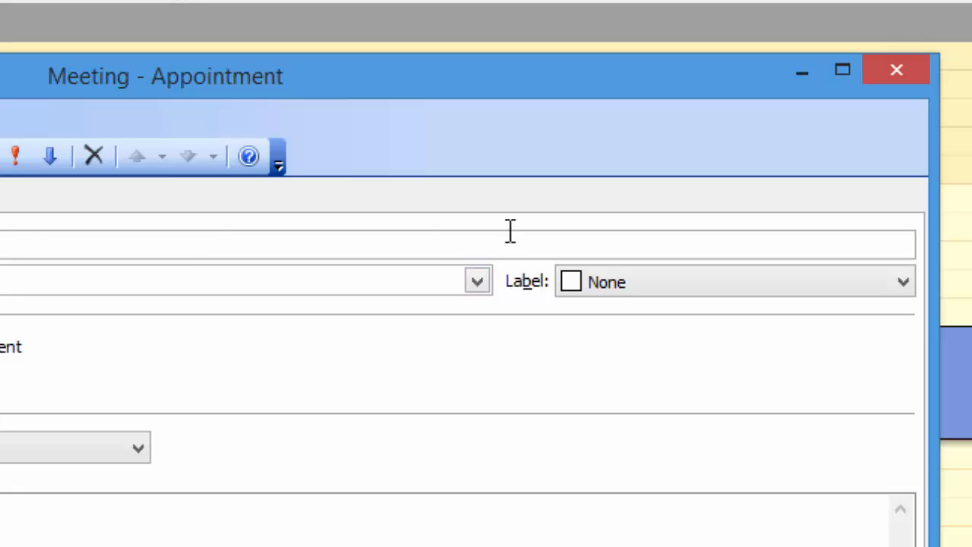
# Label the Tharad appointment Personal, show it as Out of Office, and save it.
pyautogui.click(686, 281)
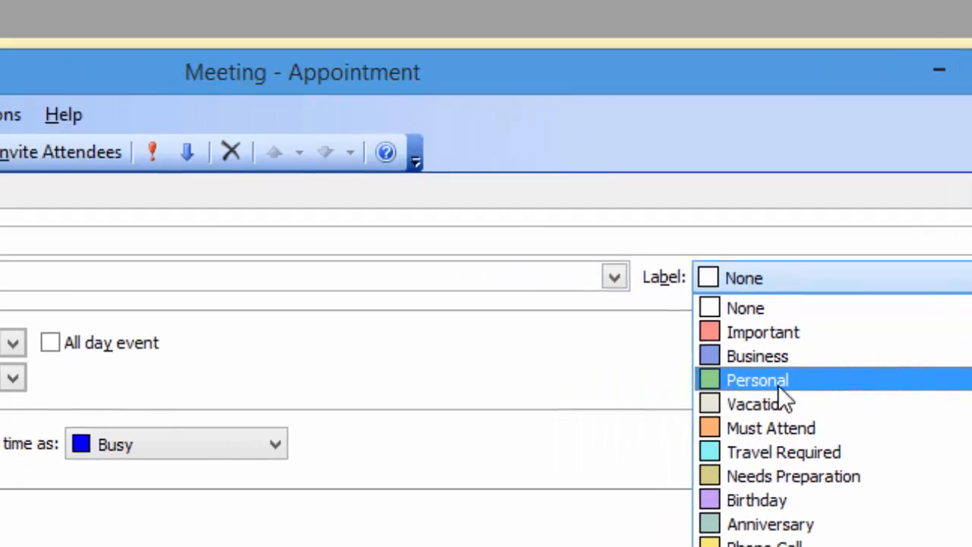
pyautogui.click(641, 388)
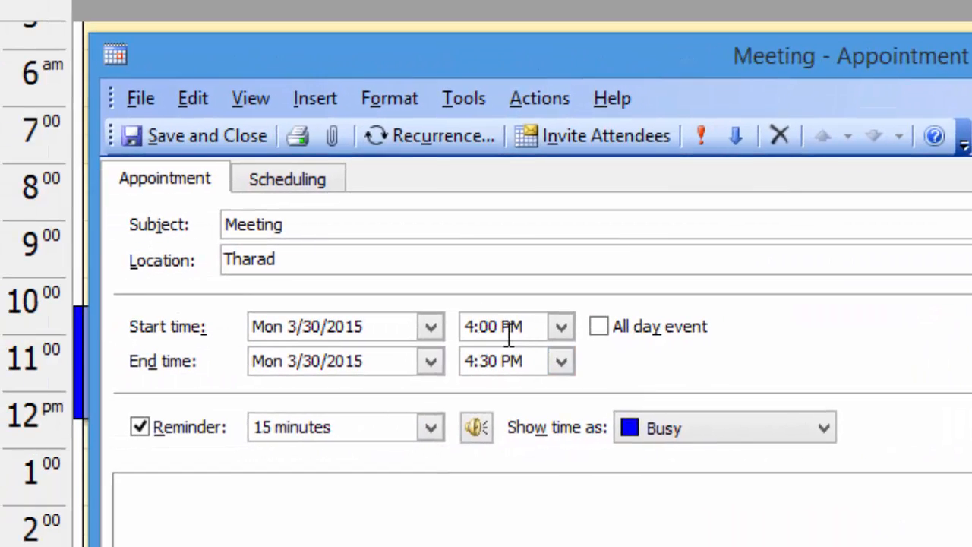
pyautogui.click(711, 428)
pyautogui.click(722, 531)
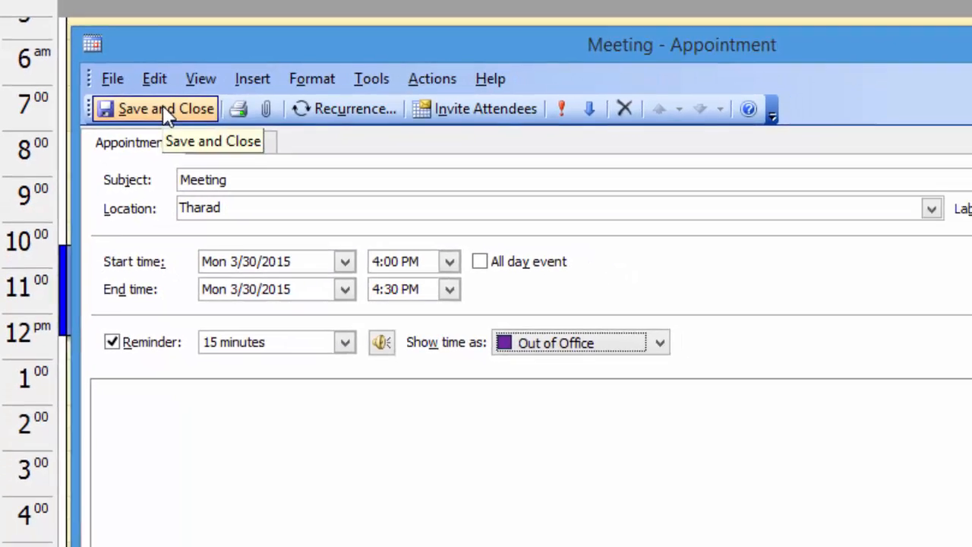
pyautogui.click(201, 133)
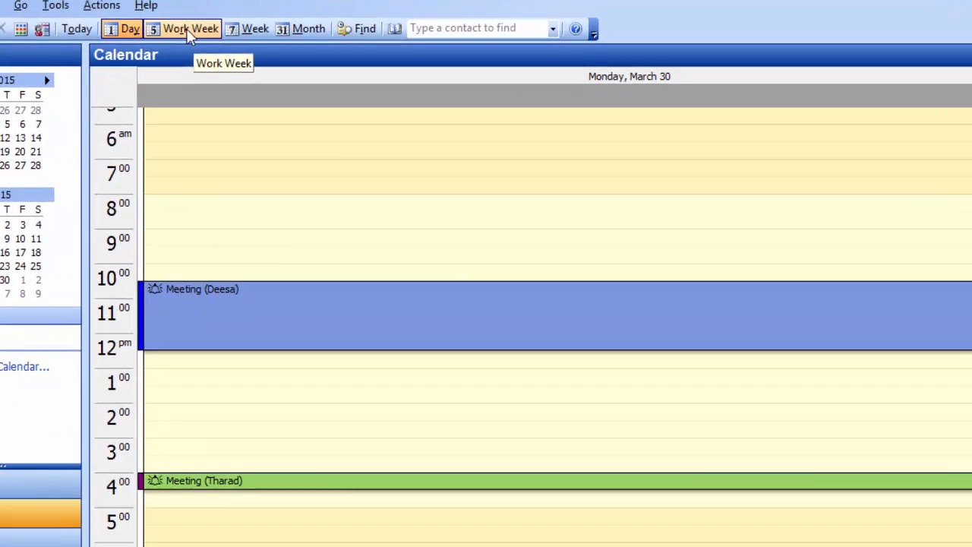
# Switch the calendar from Work Week to Week and then to Month view.
pyautogui.click(186, 28)
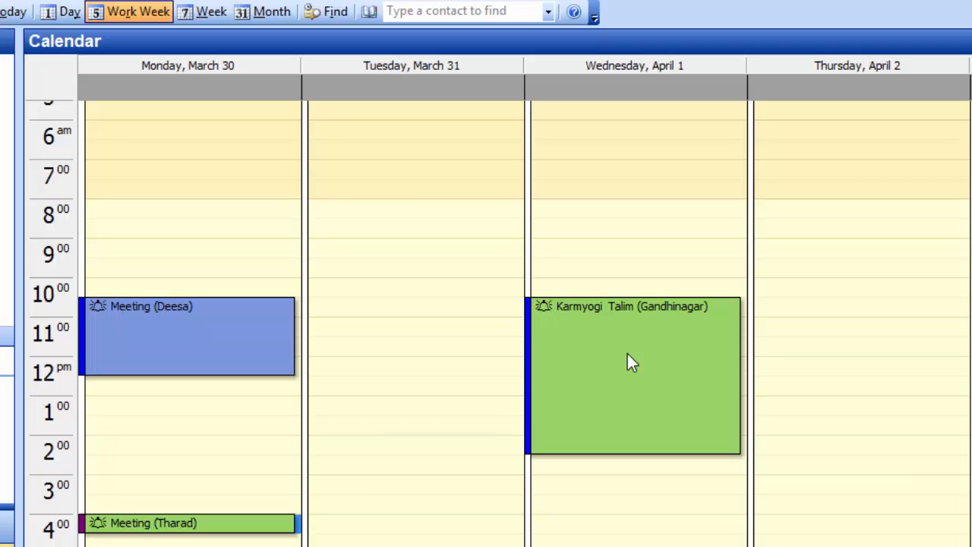
pyautogui.click(202, 12)
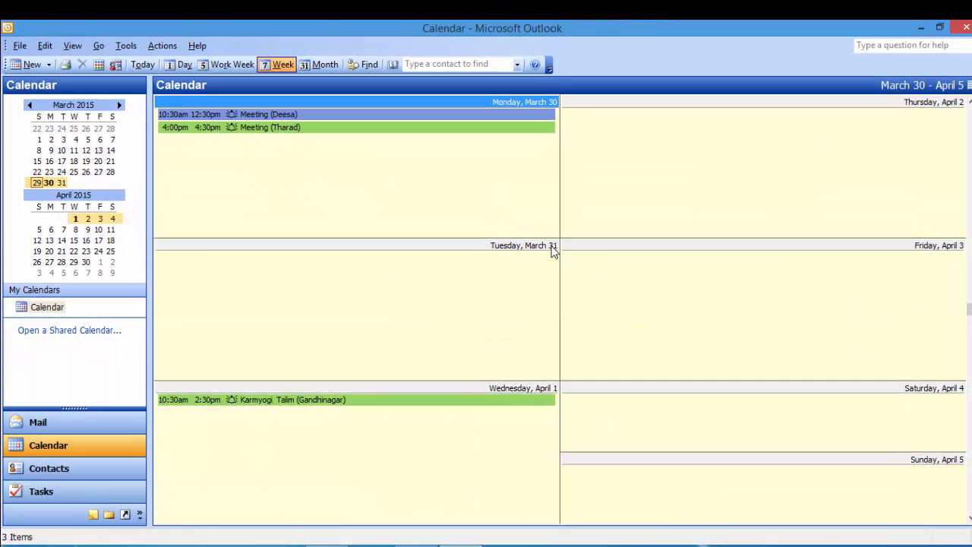
pyautogui.click(329, 66)
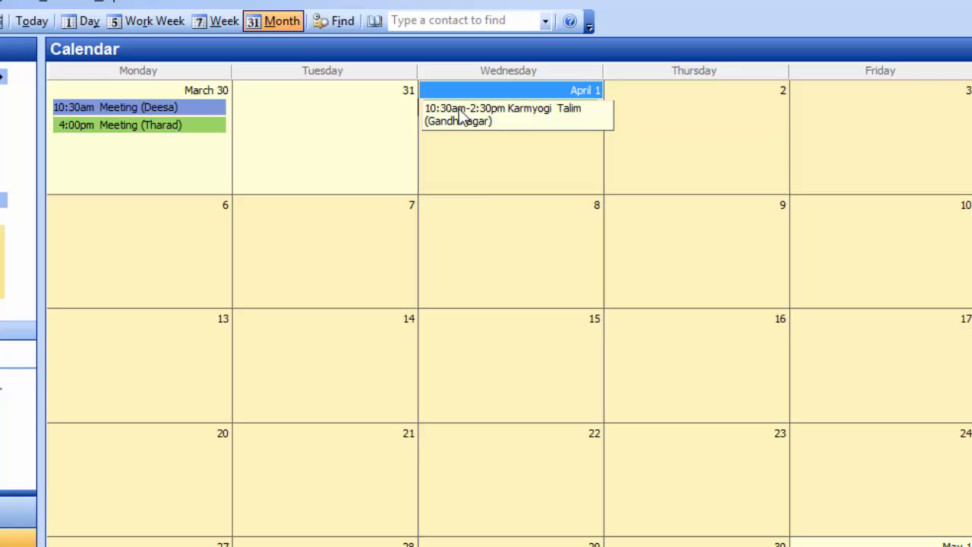
# In Month view, reschedule Karmyogi Talim to April 2 and the Tharad meeting to March 31.
pyautogui.moveTo(461, 107); pyautogui.dragTo(667, 99)
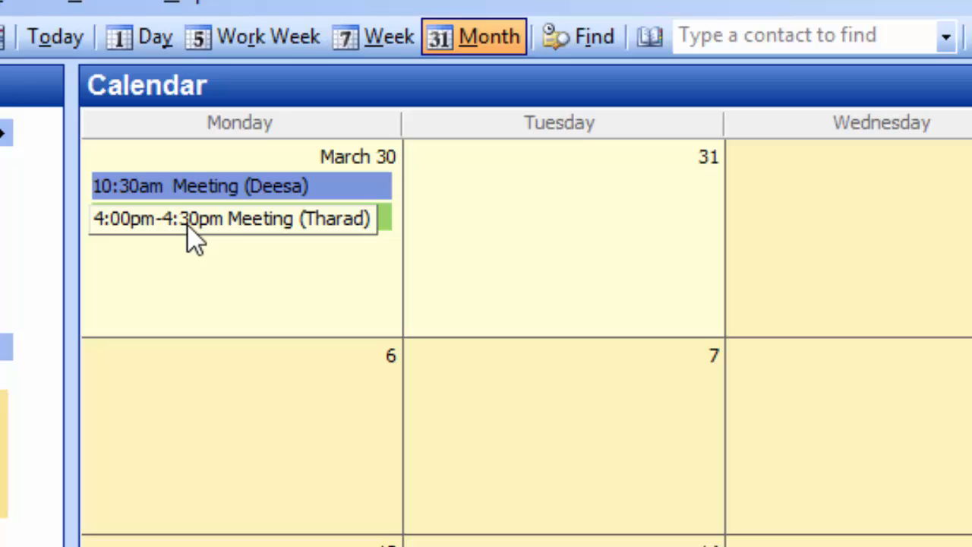
pyautogui.moveTo(195, 240); pyautogui.dragTo(537, 207)
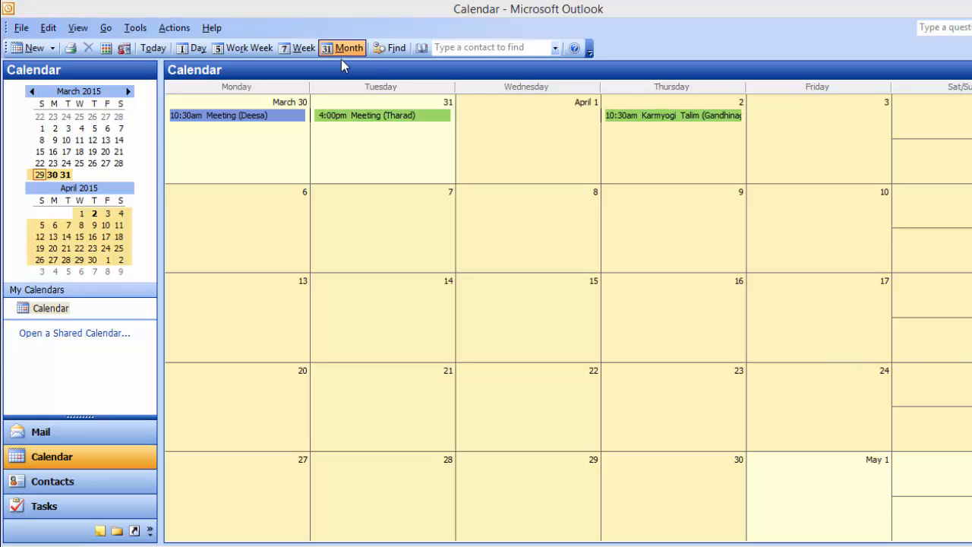
# Cycle the calendar through Week, Work Week and Day views for Monday, March 30.
pyautogui.click(298, 48)
pyautogui.click(289, 51)
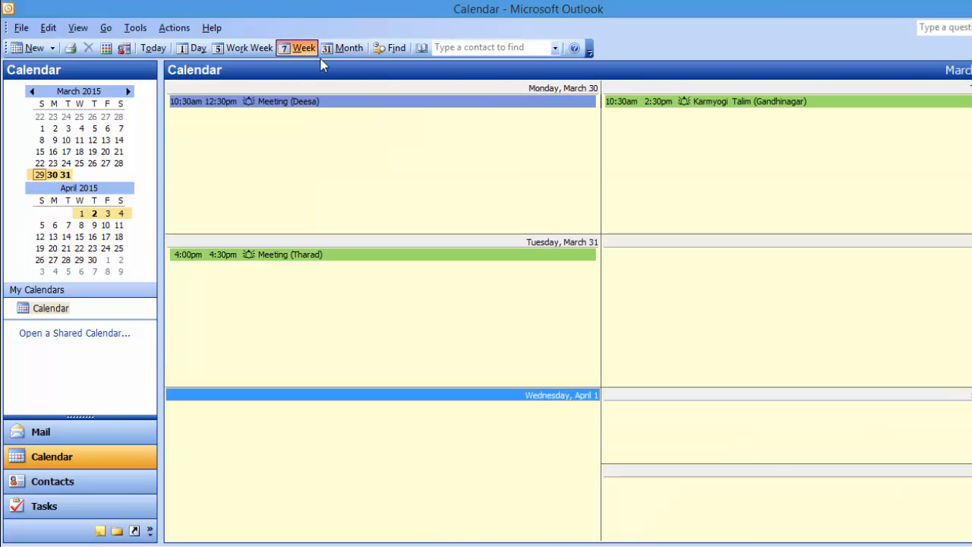
pyautogui.click(243, 50)
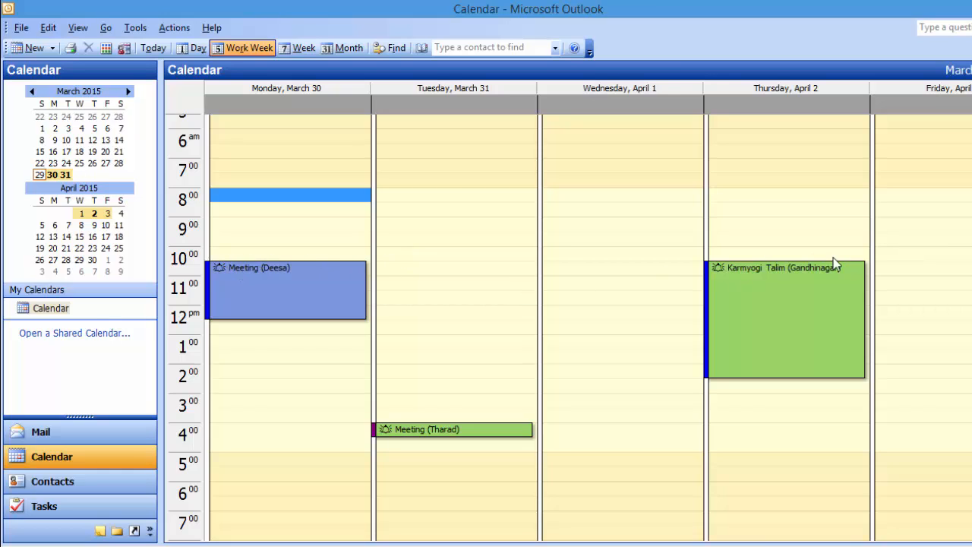
pyautogui.click(182, 50)
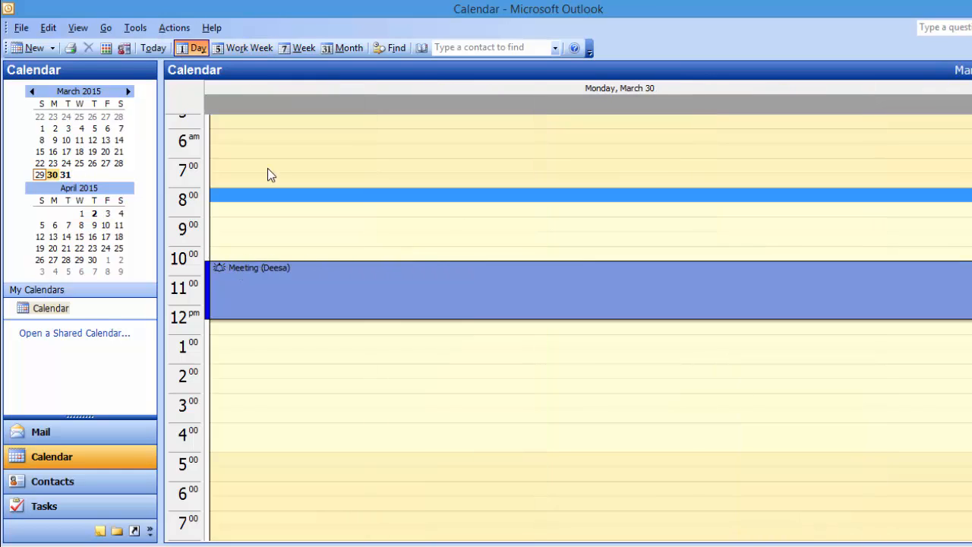
pyautogui.click(423, 358)
pyautogui.scroll(-2, 452, 316)
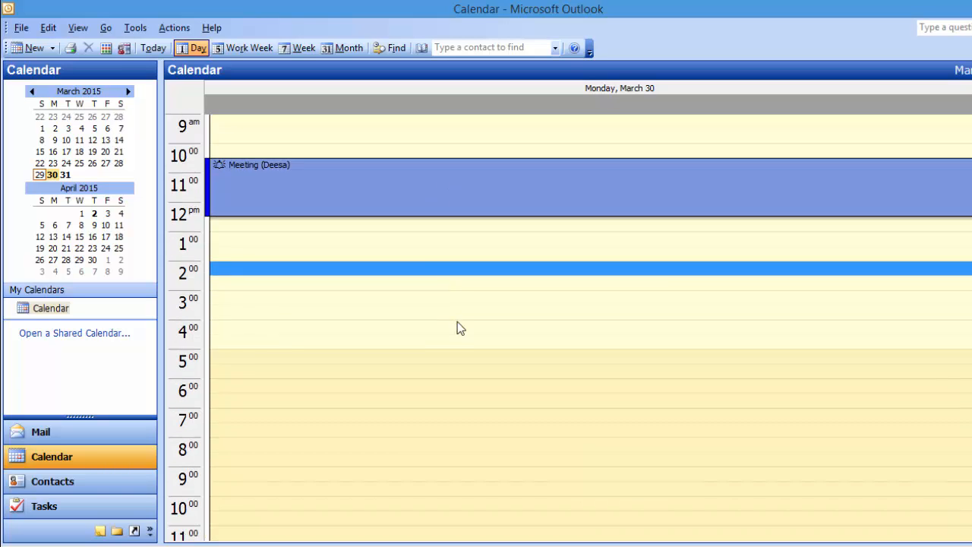
pyautogui.scroll(4, 463, 332)
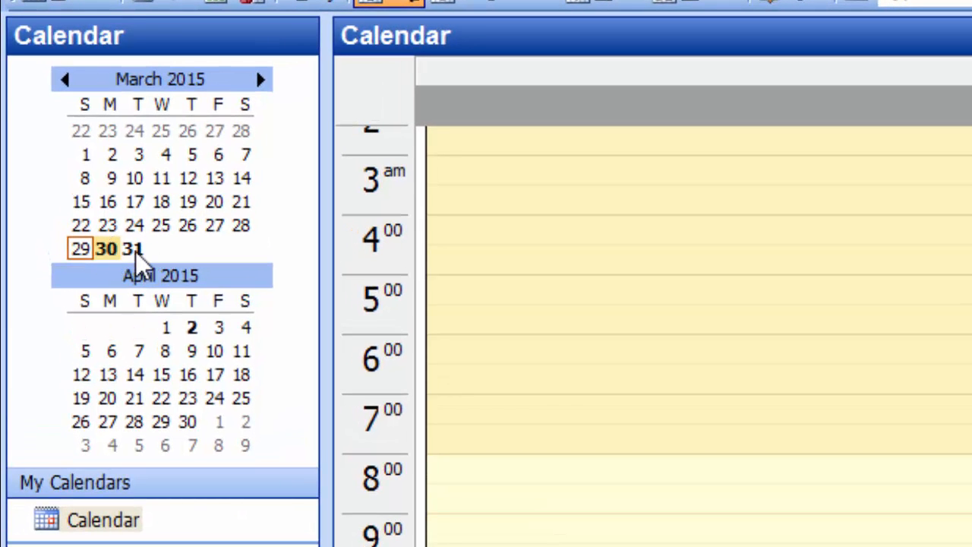
# Browse March 31 and April 2 in the Date Navigator, then return to Monday, March 30.
pyautogui.click(133, 251)
pyautogui.click(191, 329)
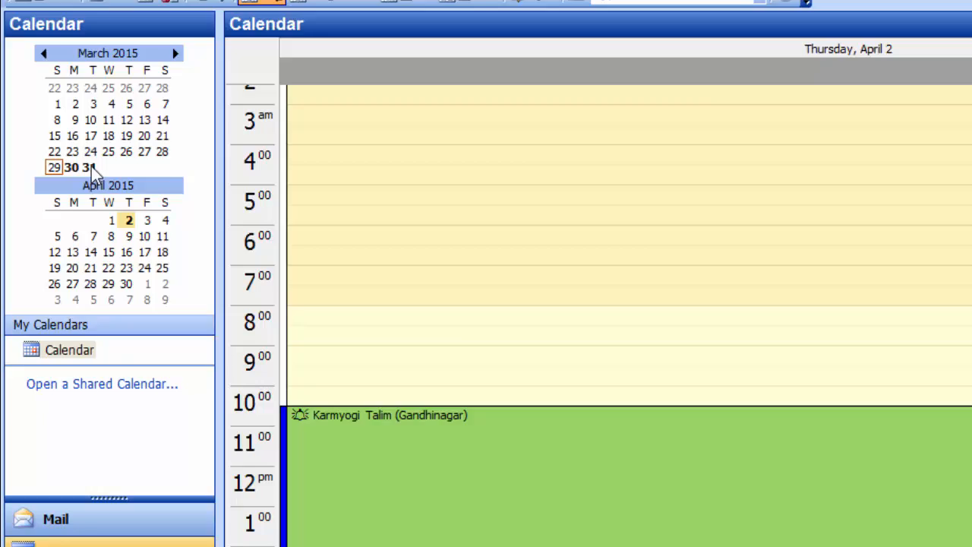
pyautogui.click(89, 167)
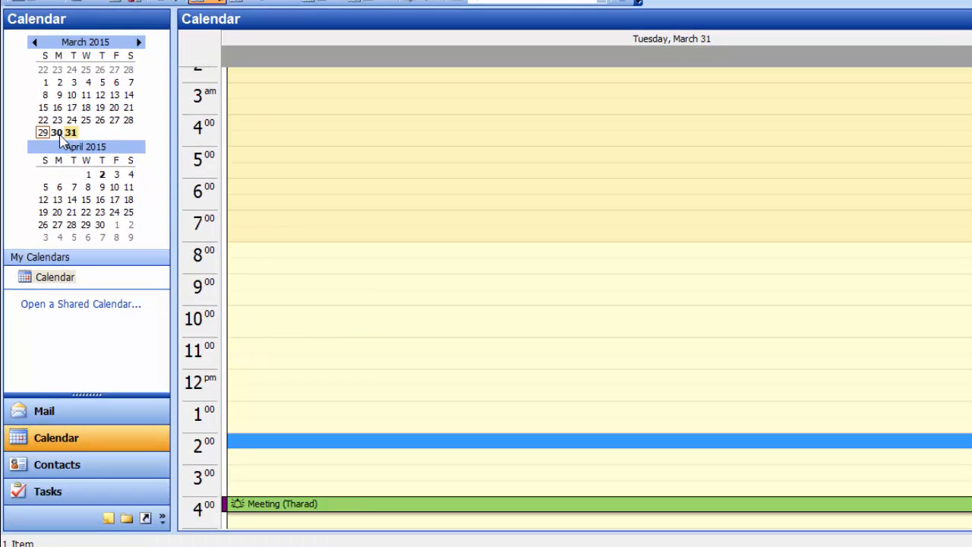
pyautogui.click(71, 167)
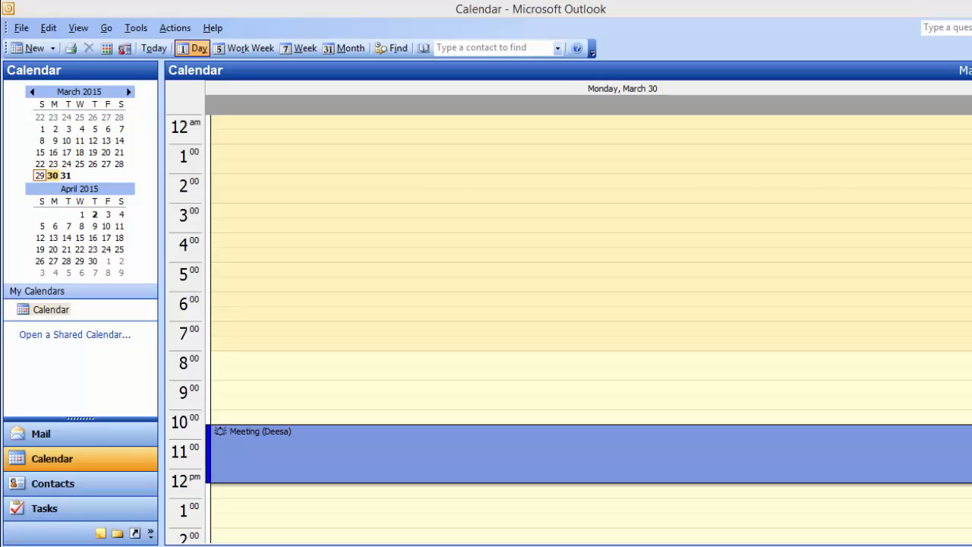
pyautogui.click(51, 175)
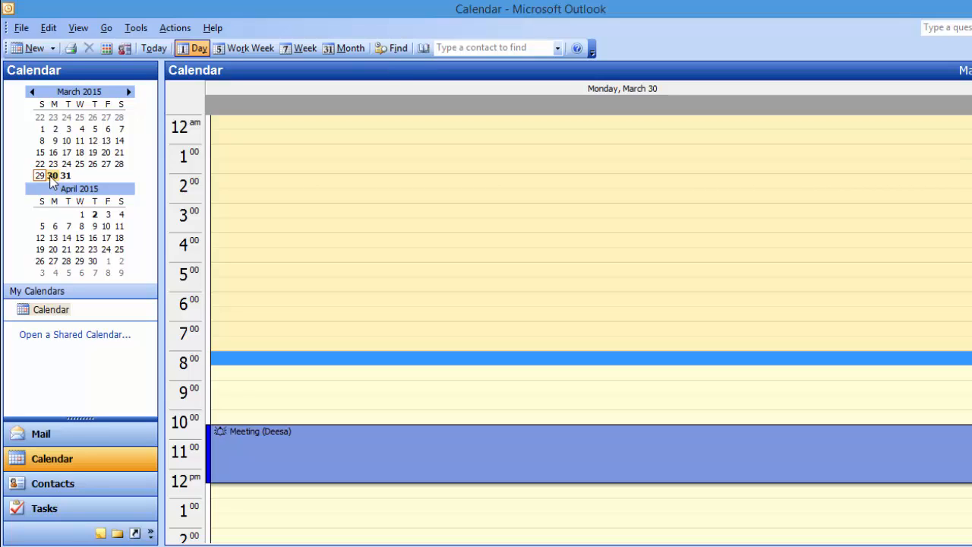
# Return to Week view and select the Karmyogi Talim and Deesa appointments.
pyautogui.click(302, 47)
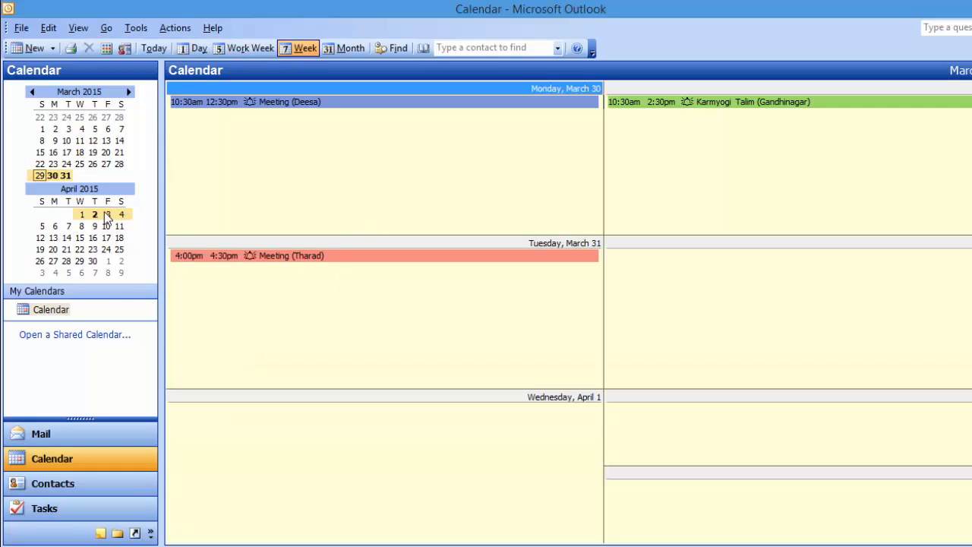
pyautogui.click(680, 103)
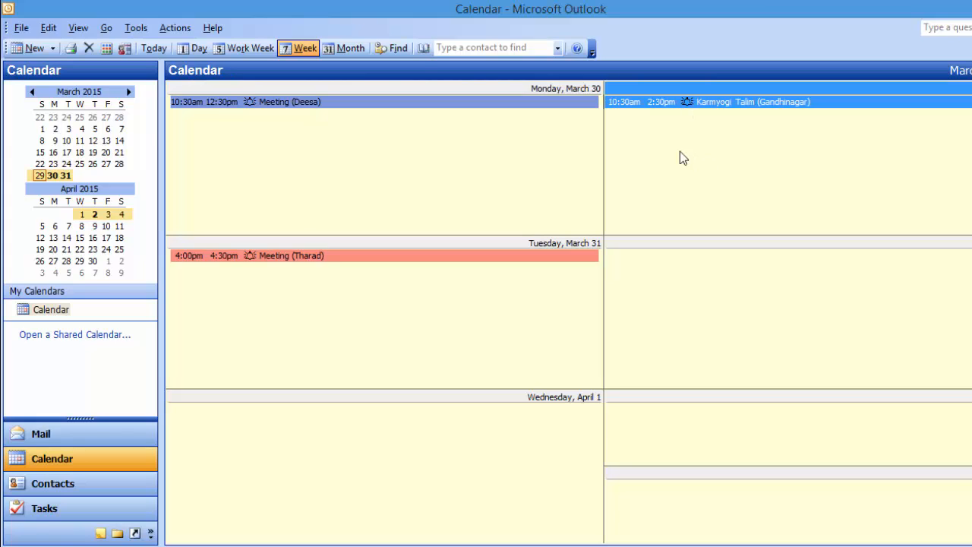
pyautogui.click(566, 161)
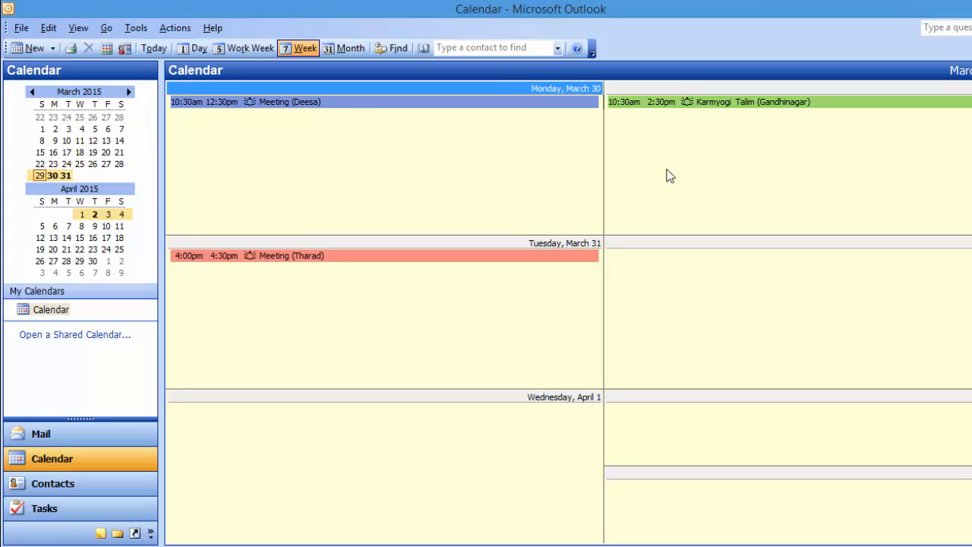
pyautogui.click(349, 103)
pyautogui.click(400, 167)
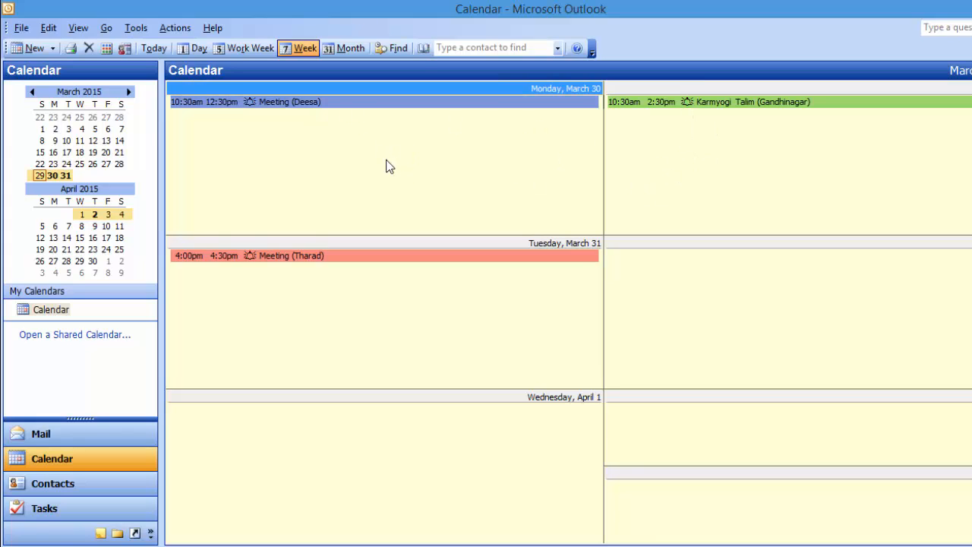
pyautogui.doubleClick(340, 103)
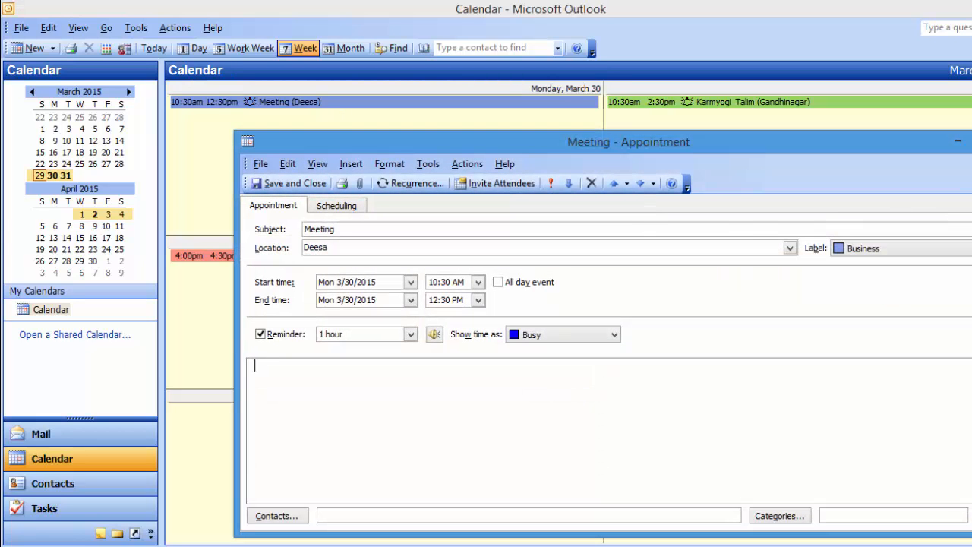
pyautogui.press('Escape')
pyautogui.click(340, 256)
pyautogui.click(368, 217)
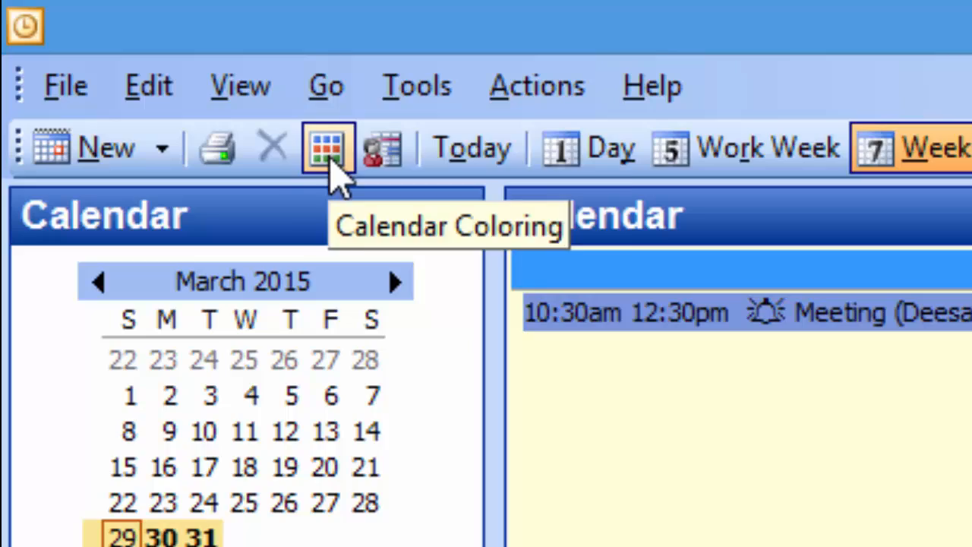
pyautogui.click(334, 152)
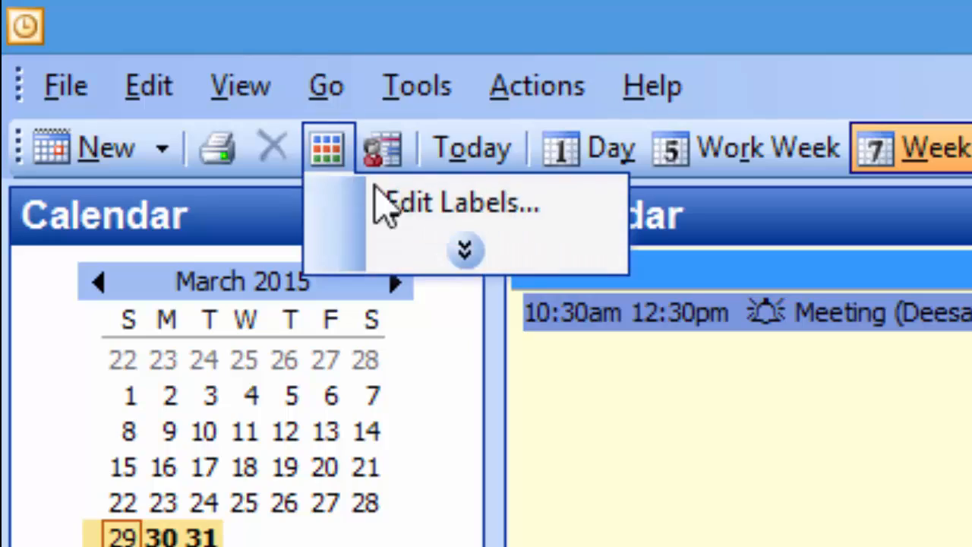
pyautogui.click(406, 202)
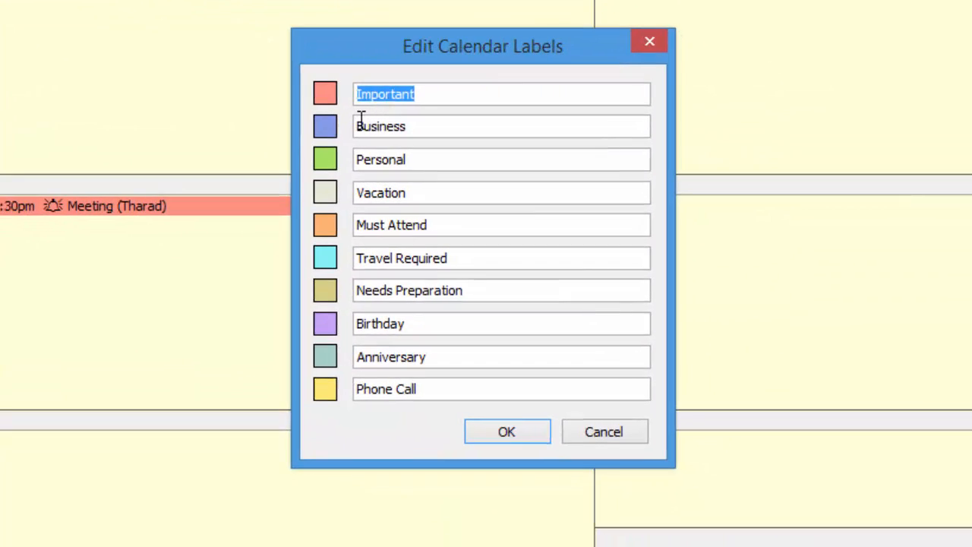
pyautogui.moveTo(362, 122); pyautogui.dragTo(430, 126)
pyautogui.moveTo(423, 161); pyautogui.dragTo(348, 156)
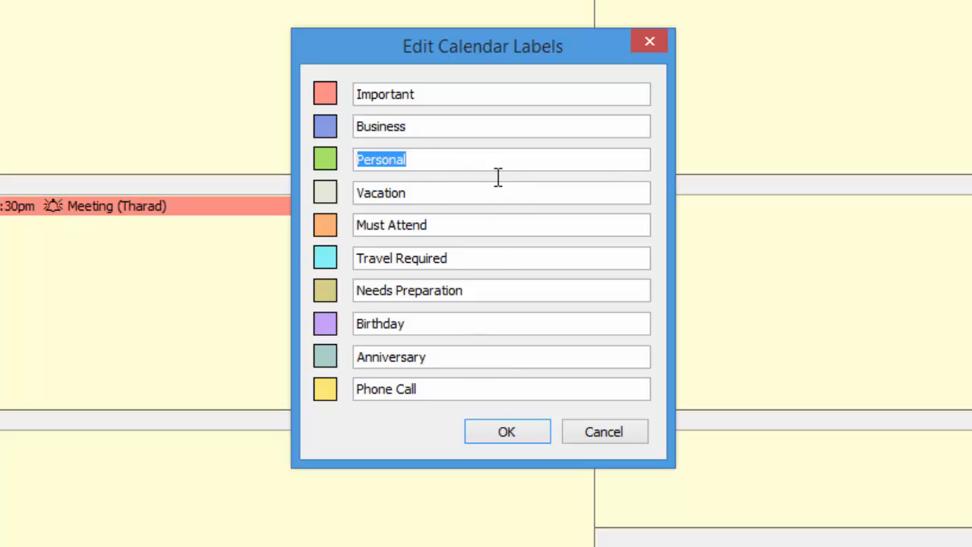
pyautogui.click(514, 445)
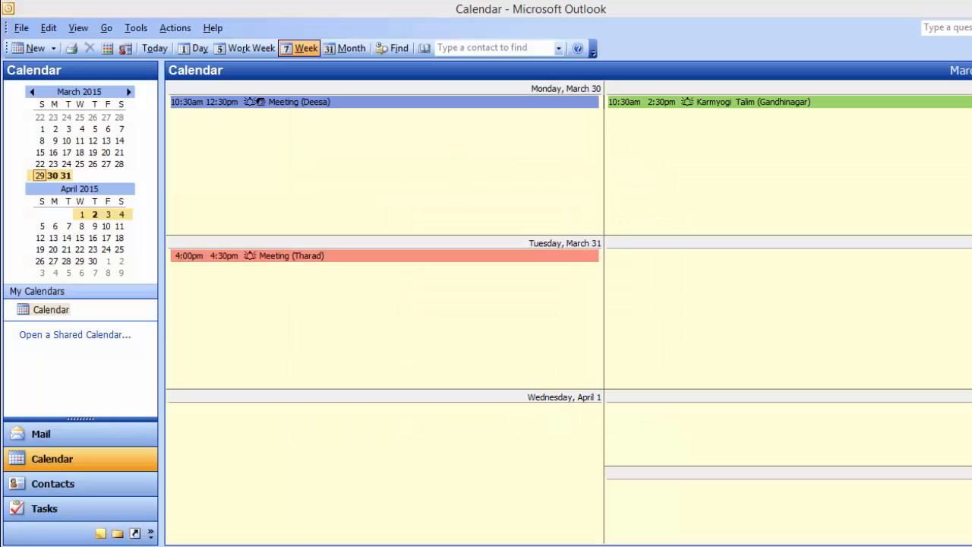
pyautogui.doubleClick(280, 256)
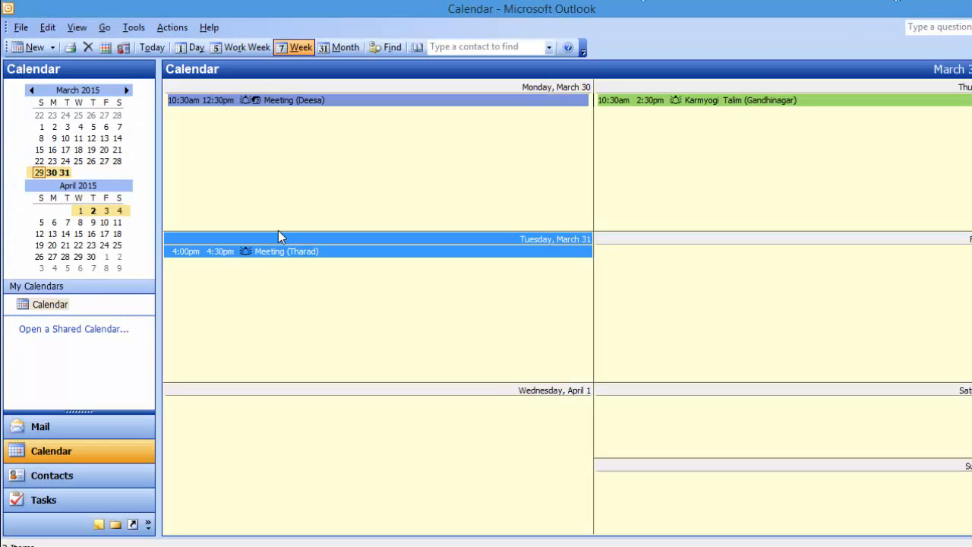
# Switch to Mail and view the Outlook Today summary under Personal Folders.
pyautogui.click(28, 431)
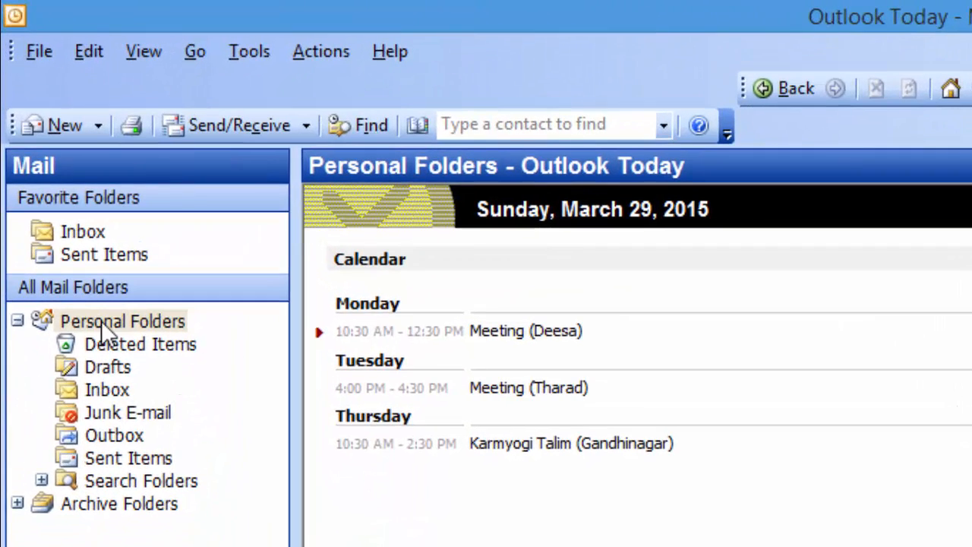
pyautogui.click(76, 246)
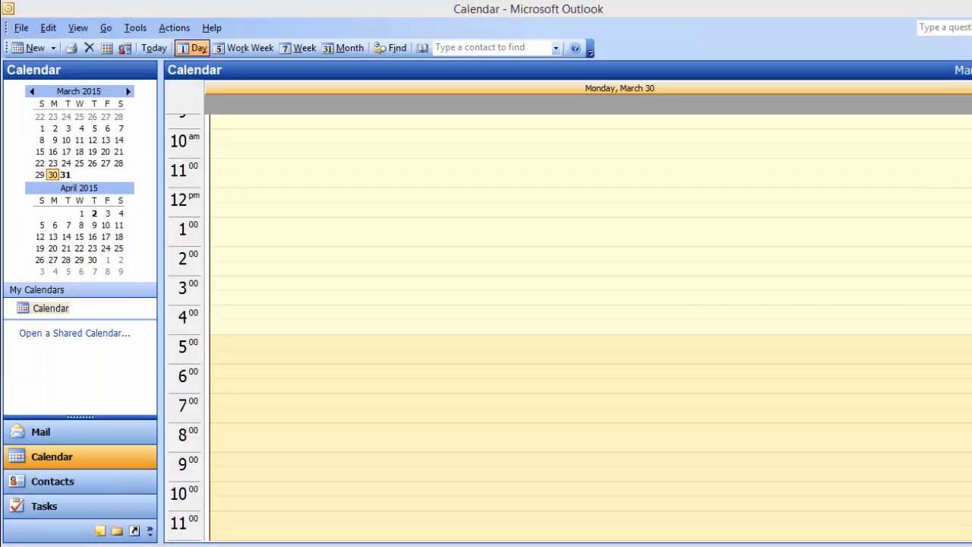
# Back in the calendar, start an untitled 3/30/2015 4:30–5:00 PM appointment, keeping the 15-minute reminder.
pyautogui.click(38, 455)
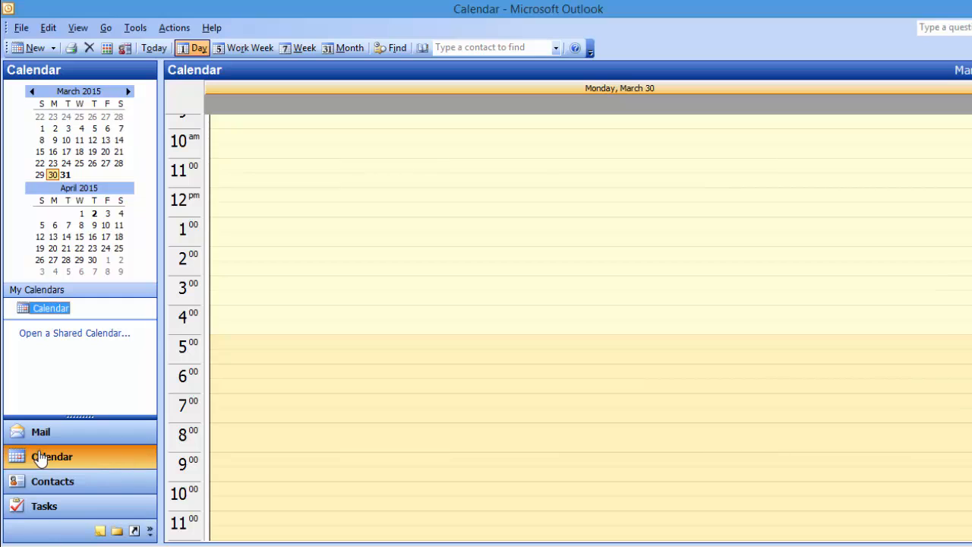
pyautogui.click(32, 51)
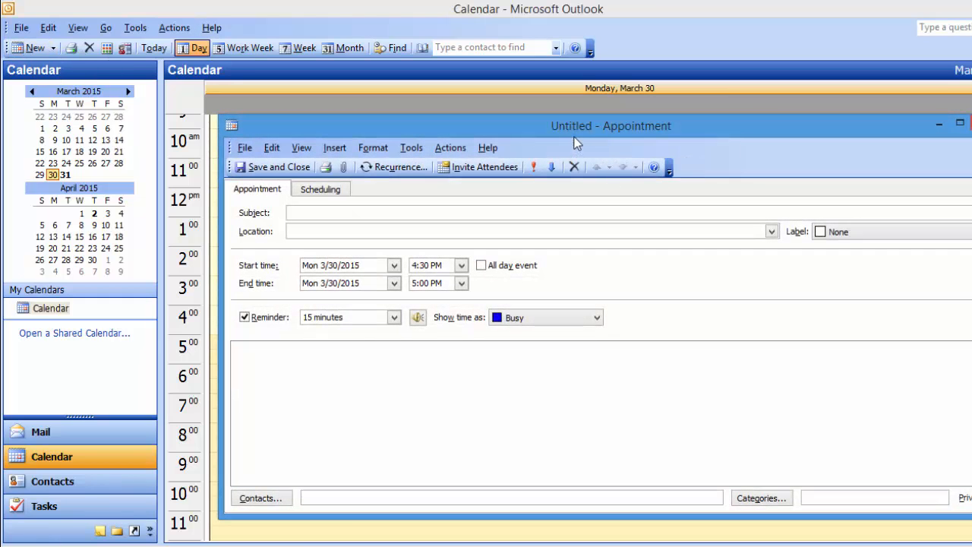
pyautogui.moveTo(511, 131)
pyautogui.mouseDown()
pyautogui.moveTo(465, 124)
pyautogui.moveTo(496, 124)
pyautogui.mouseUp()
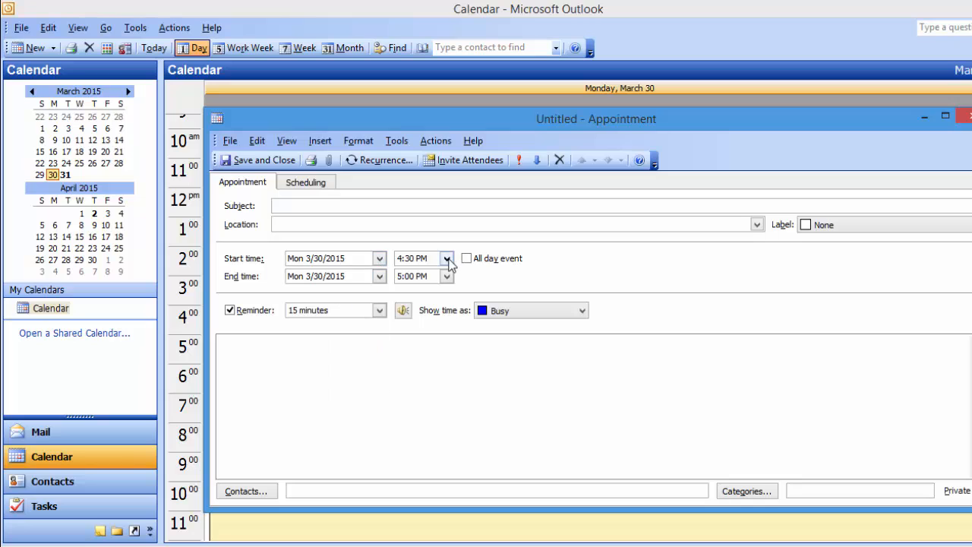
pyautogui.click(379, 276)
pyautogui.click(448, 279)
pyautogui.click(379, 310)
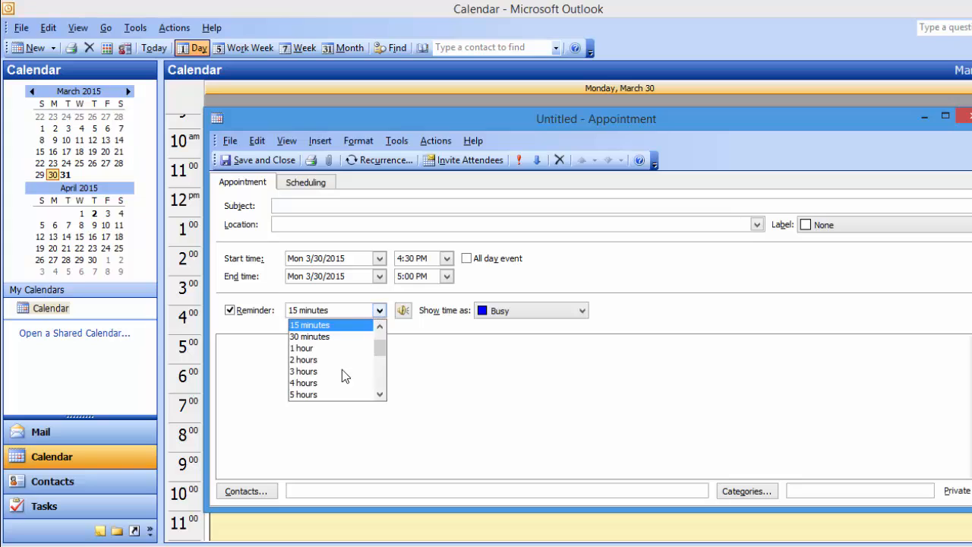
pyautogui.click(231, 361)
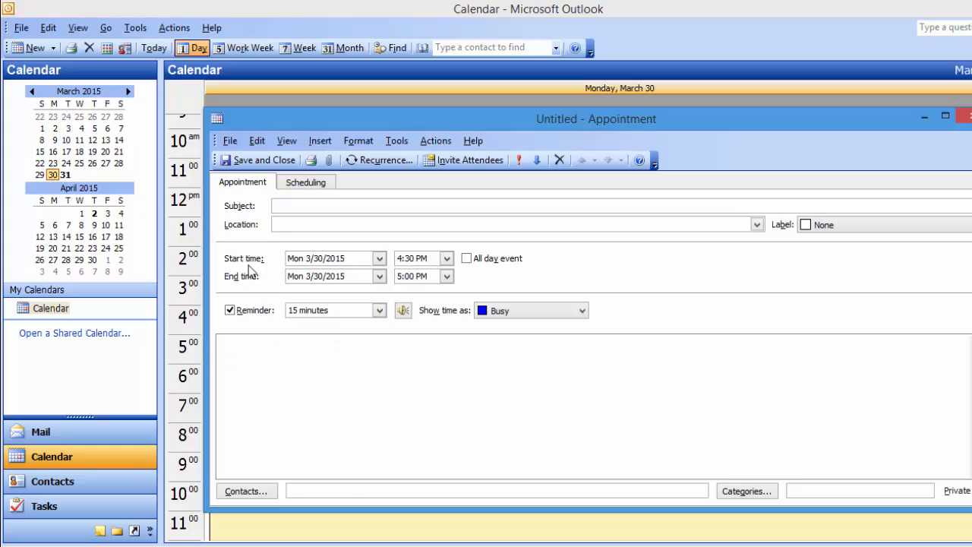